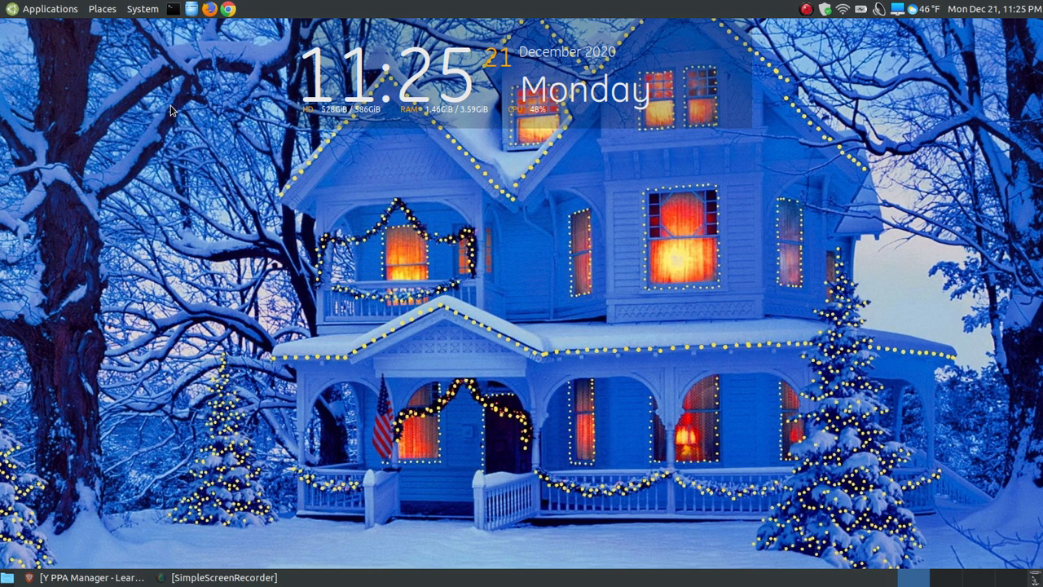
left_click(144, 9)
mouse_move(190, 51)
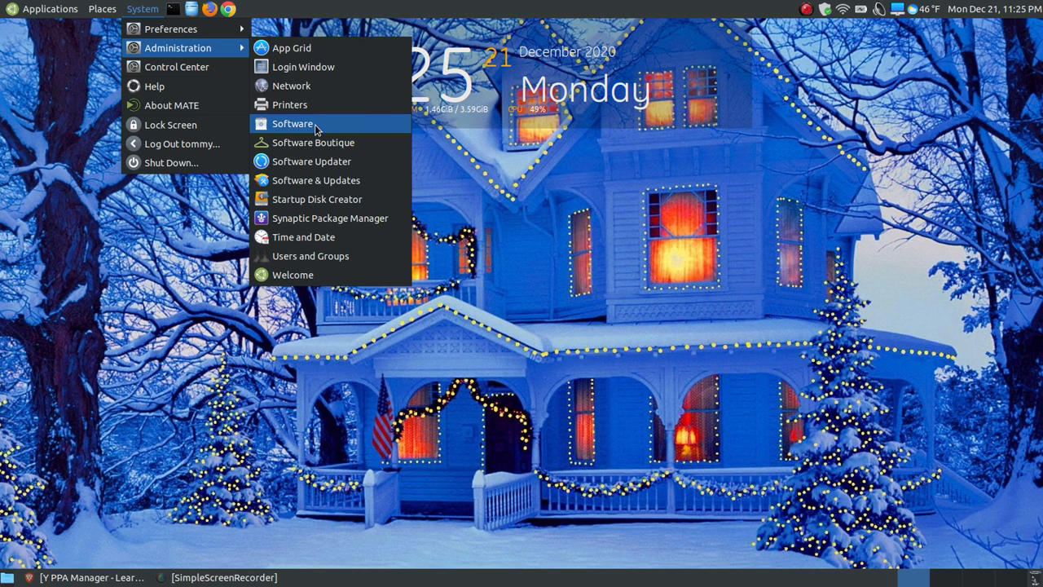
left_click(122, 275)
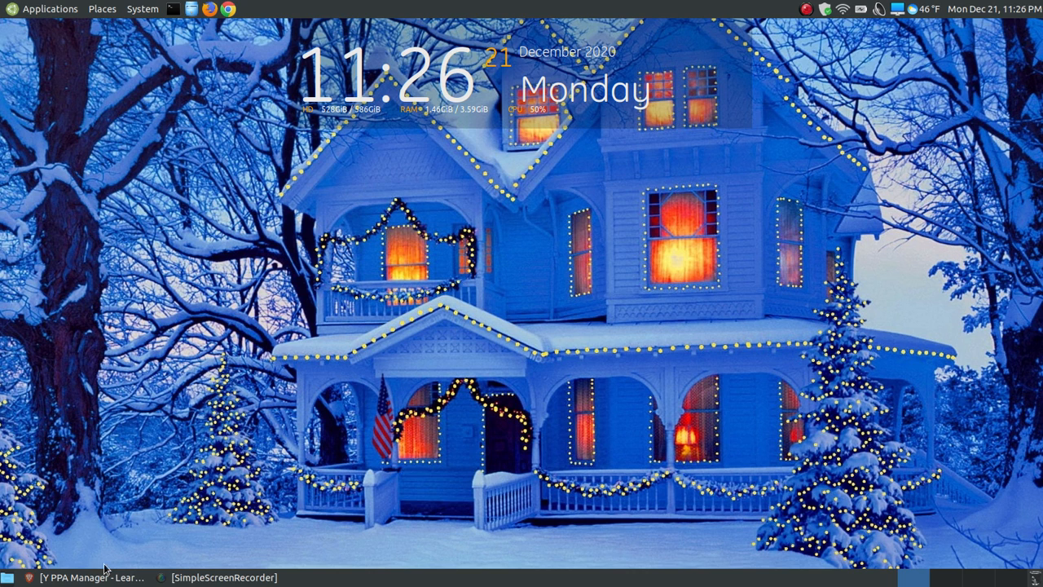
Open the Y PPA Manager page in the browser and copy ppa:webupd8team/y-ppa-manager from the installation command
left_click(77, 580)
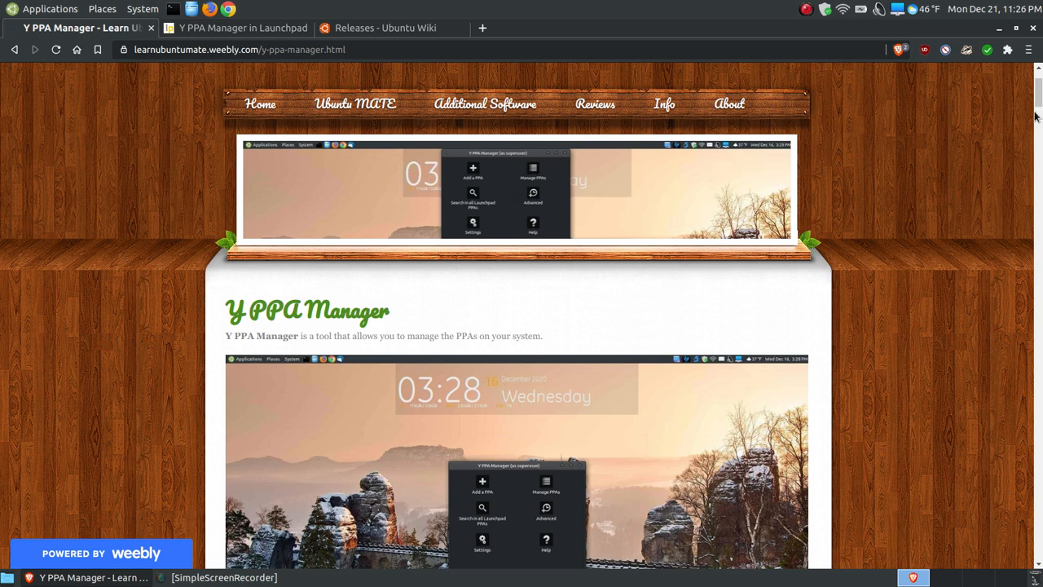
left_click_drag(1038, 96, 1038, 124)
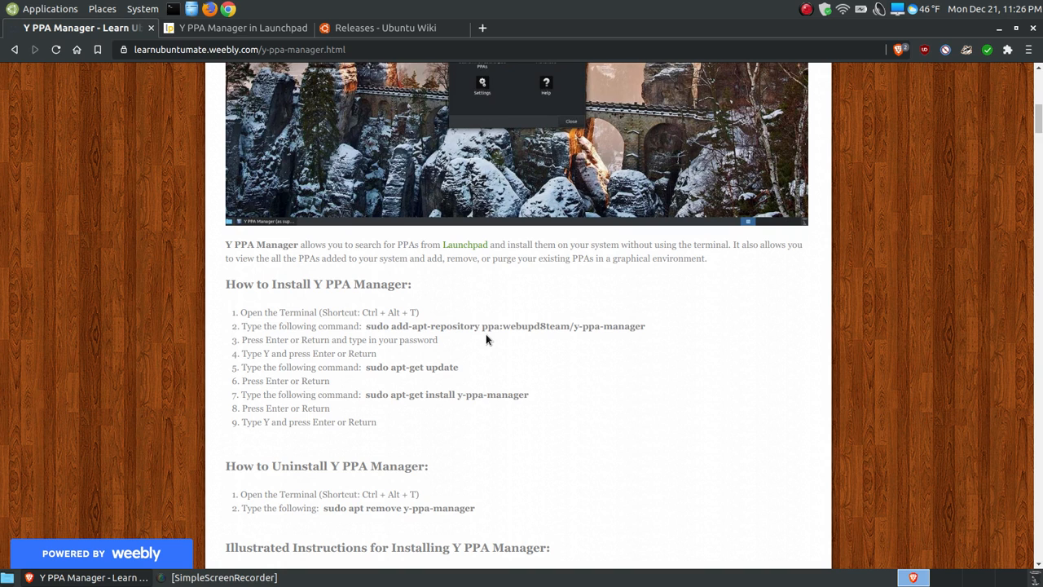
left_click_drag(646, 327, 480, 327)
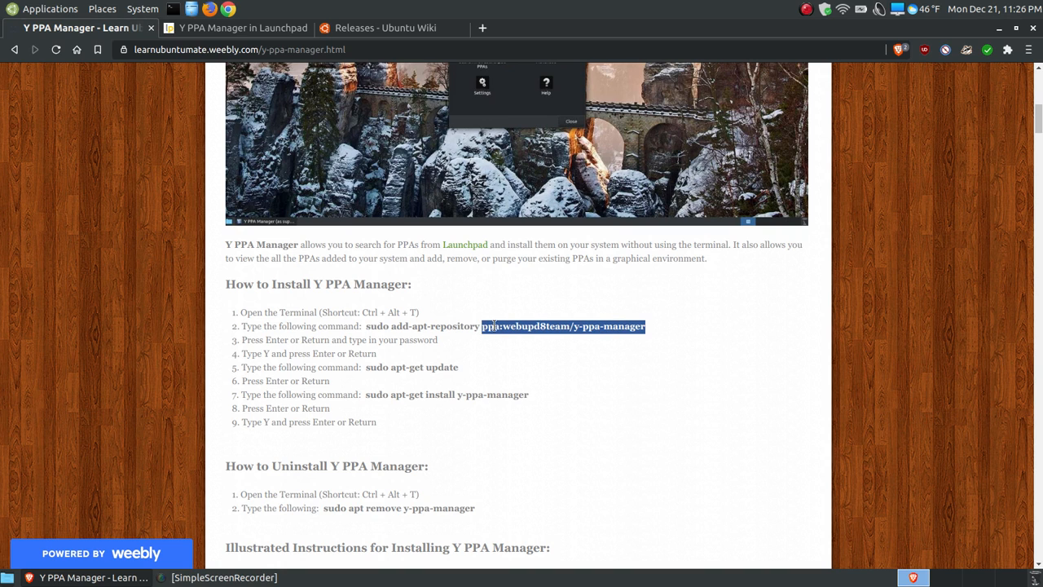
right_click(499, 324)
left_click(529, 334)
Review the introduction and the installation commands, highlighting the full sudo add-apt-repository ppa:webupd8team/y-ppa-manager command
scroll(511, 336, "up", 5)
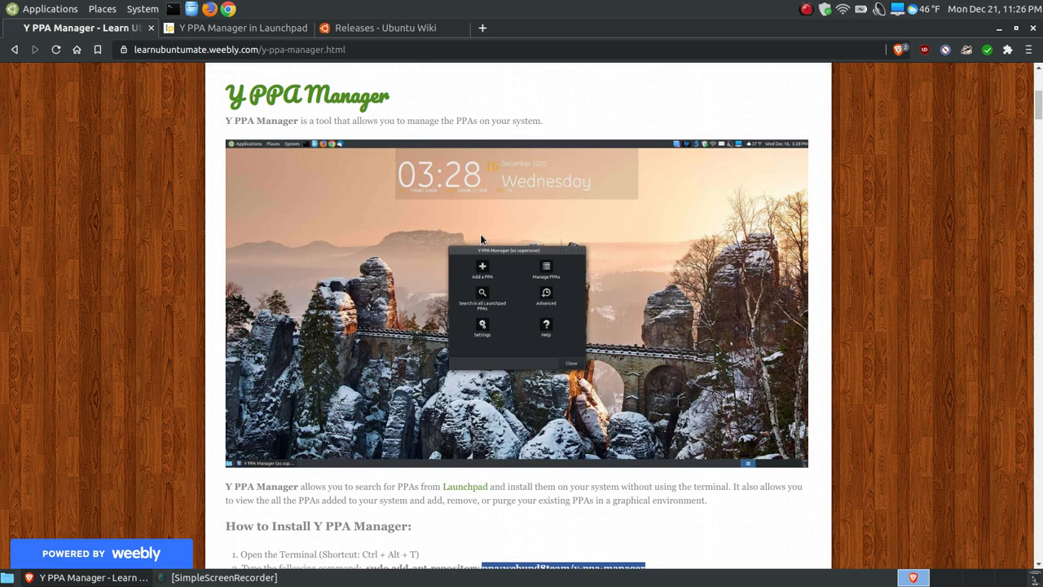
scroll(493, 318, "down", 3)
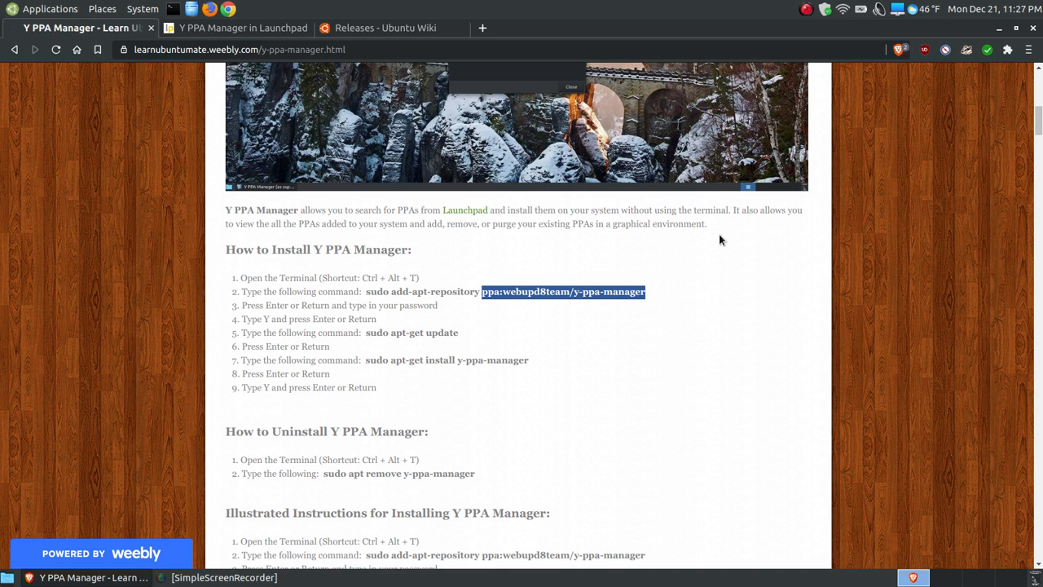
scroll(739, 287, "down", 1)
key("ctrl+alt+t")
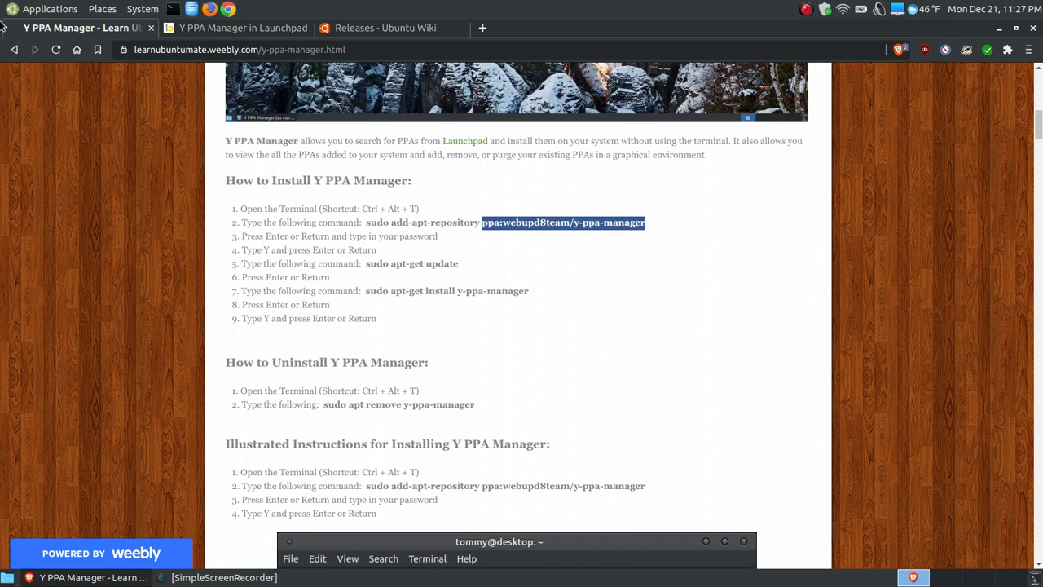
left_click_drag(648, 216, 364, 222)
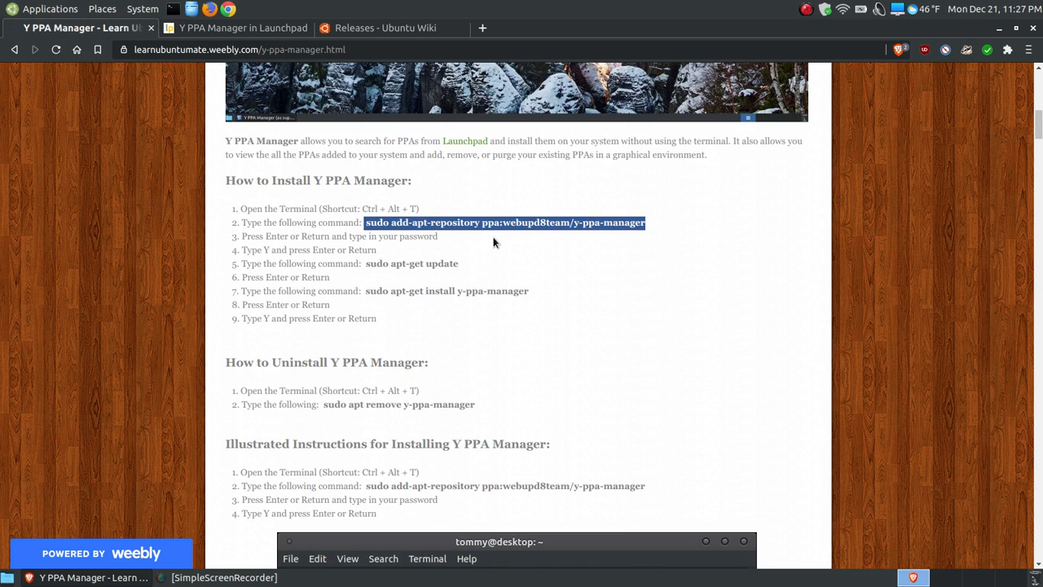
Read the illustrated terminal instructions for adding the repository, updating the package lists and installing y-ppa-manager
scroll(480, 236, "down", 4)
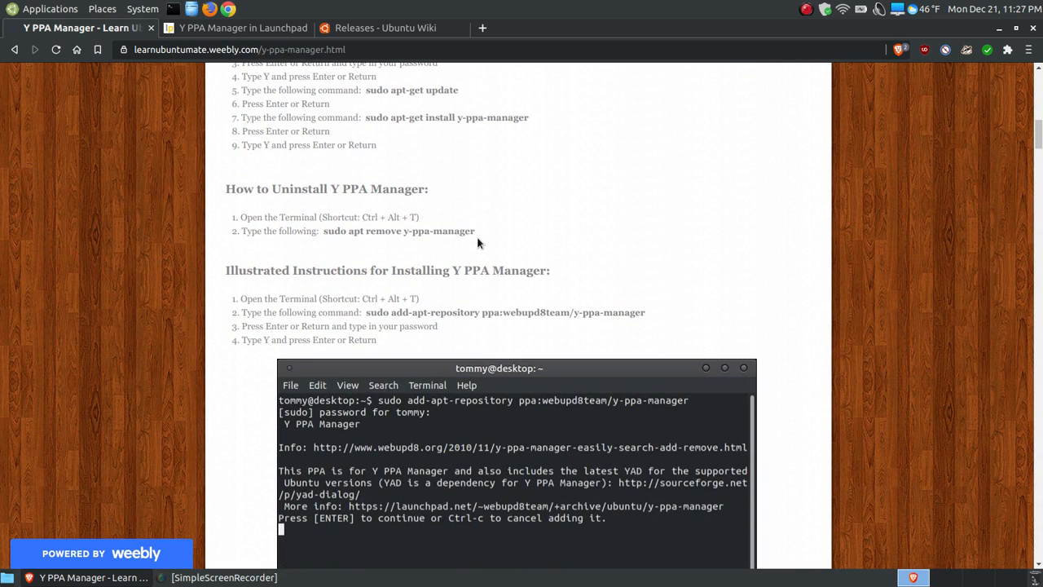
scroll(481, 244, "down", 4)
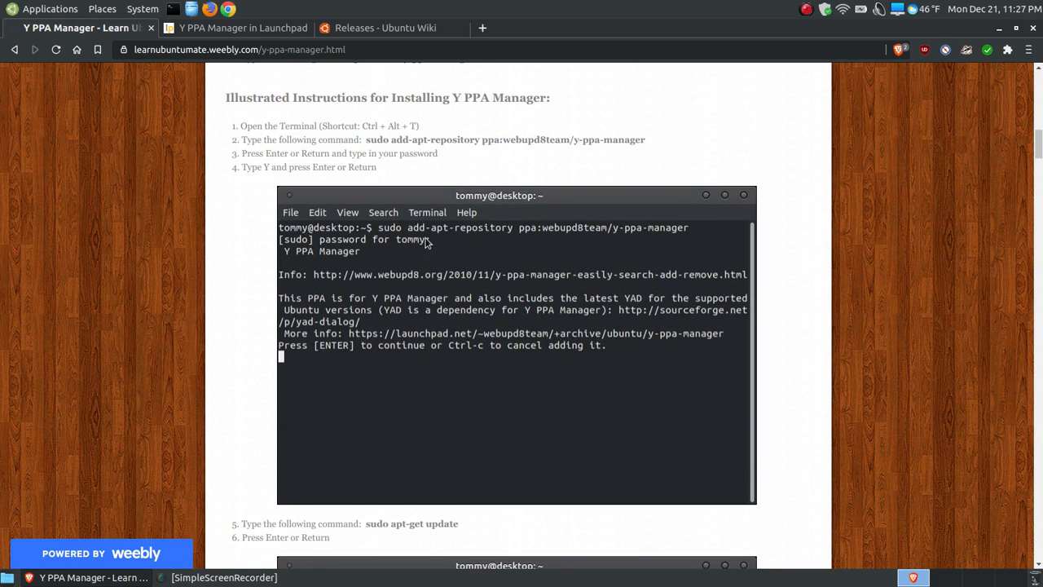
scroll(411, 342, "down", 6)
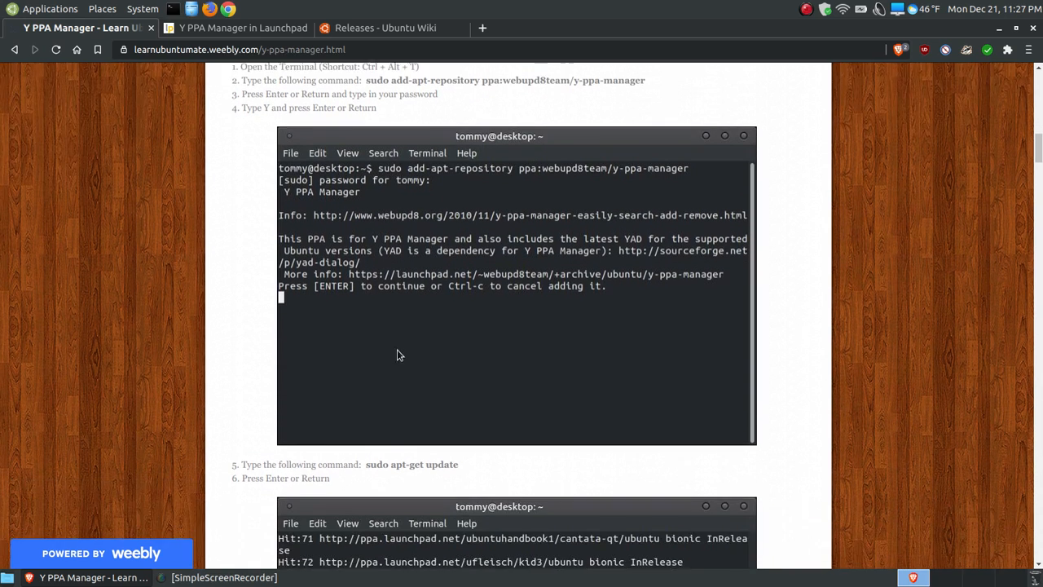
scroll(383, 397, "down", 2)
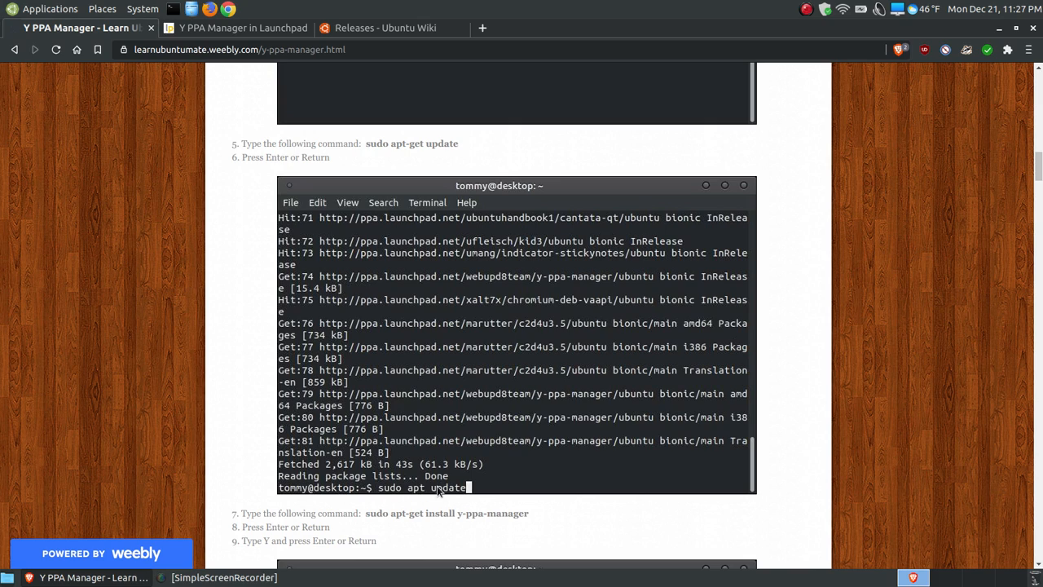
scroll(477, 403, "down", 1)
scroll(477, 402, "down", 8)
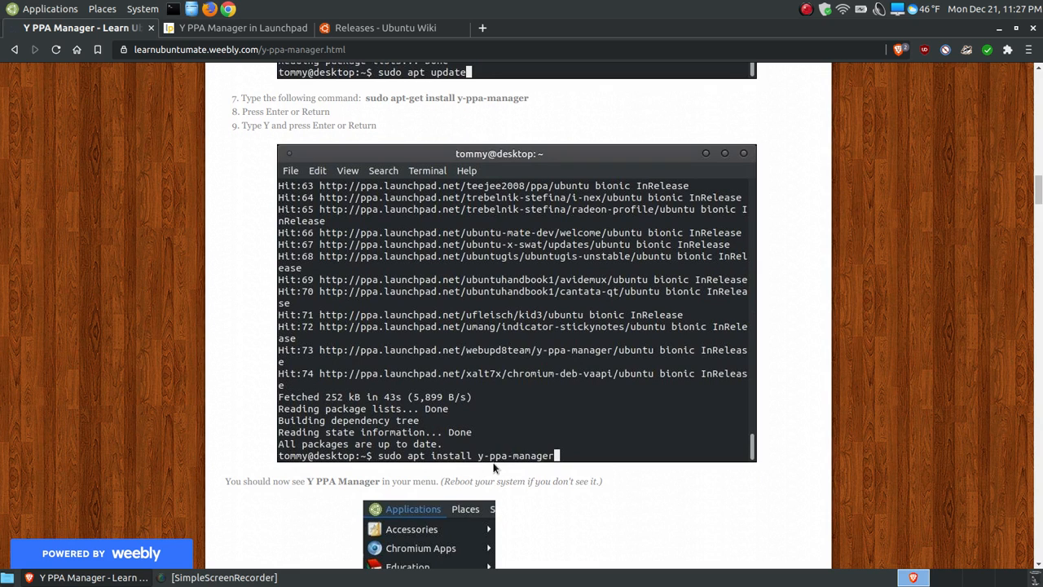
scroll(592, 440, "down", 3)
Examine the page's screenshots of the Y PPA Manager entry under System Tools and of its authentication dialog
scroll(570, 440, "down", 1)
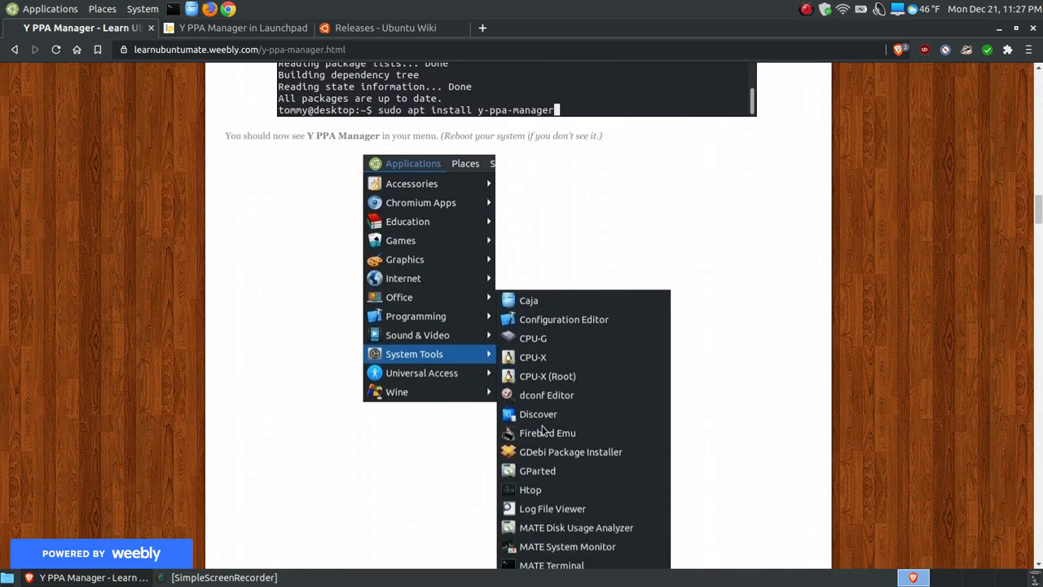
scroll(542, 429, "down", 4)
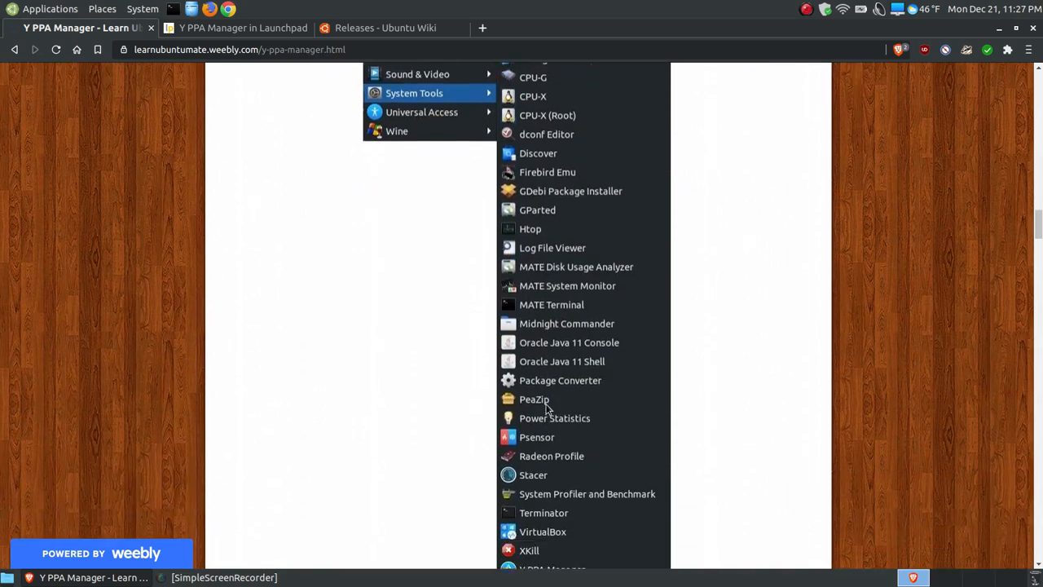
scroll(449, 180, "up", 3)
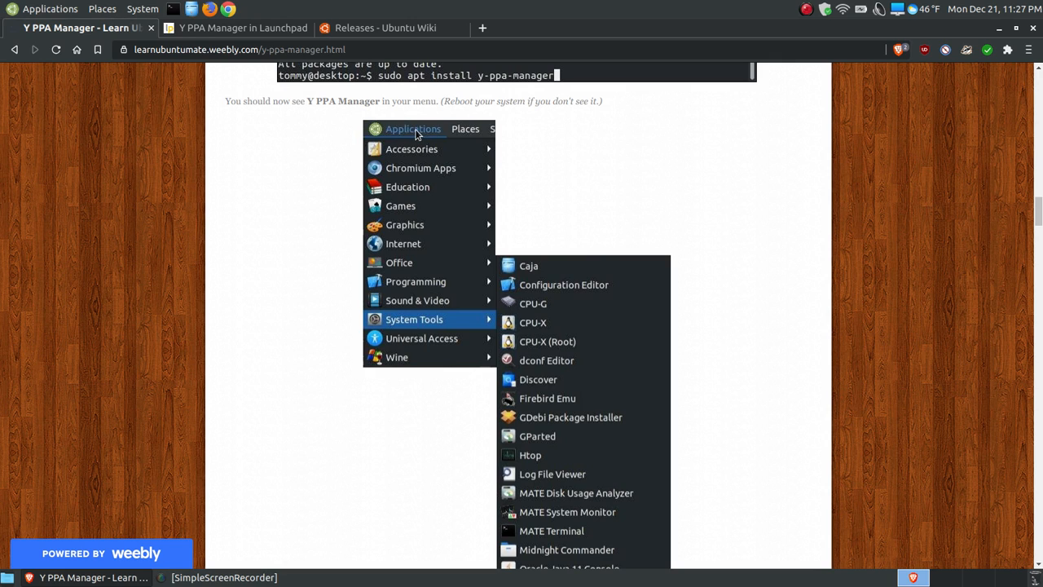
scroll(581, 341, "down", 9)
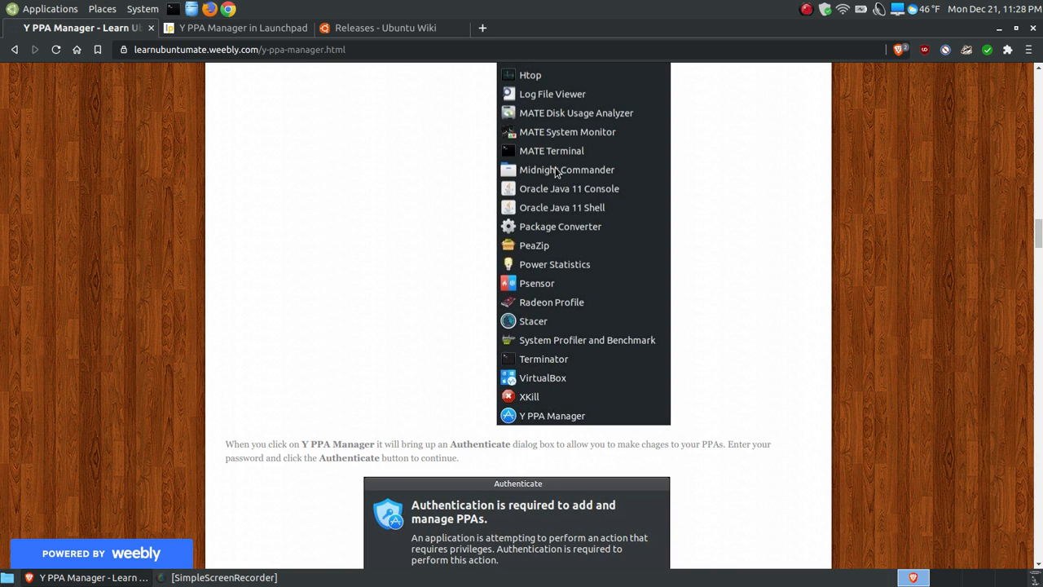
scroll(571, 155, "down", 6)
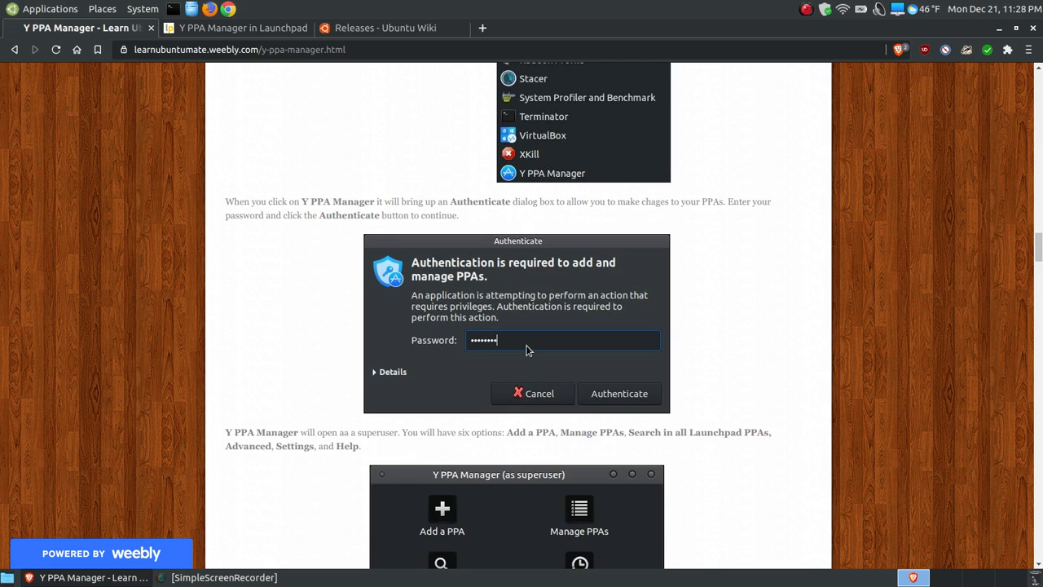
scroll(526, 349, "down", 2)
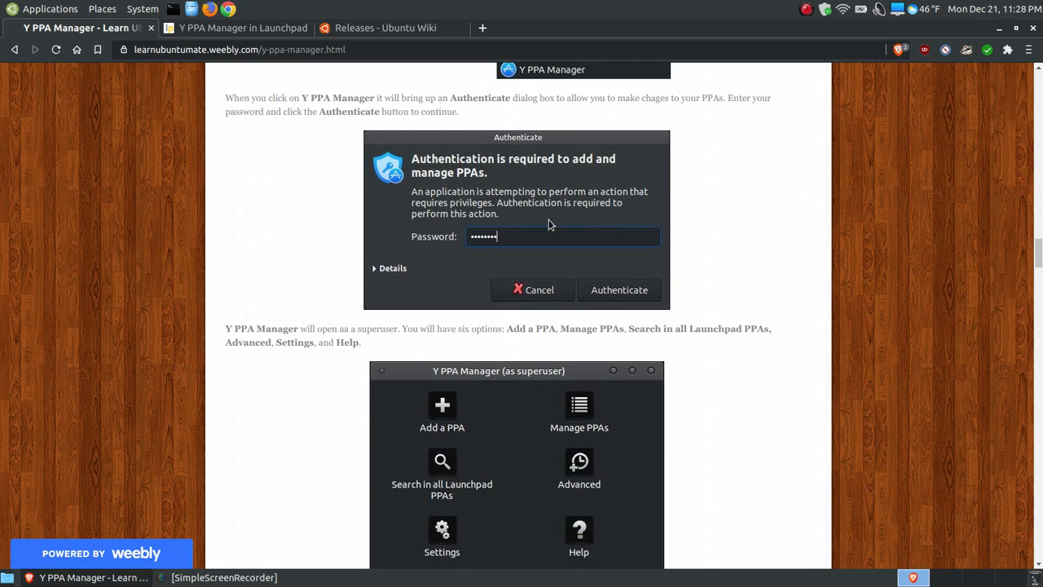
scroll(531, 231, "up", 7)
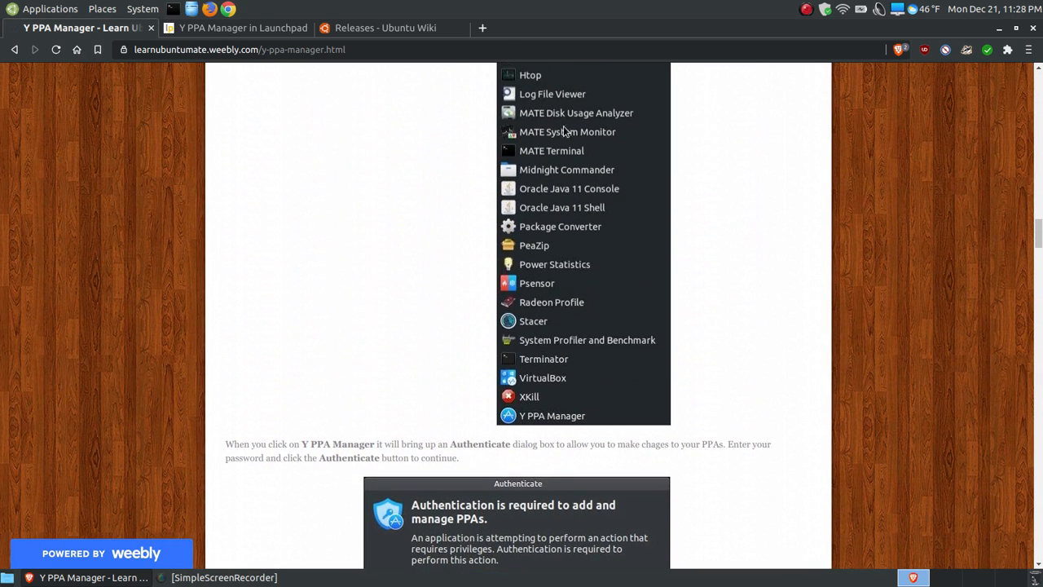
scroll(574, 207, "down", 6)
scroll(561, 247, "down", 1)
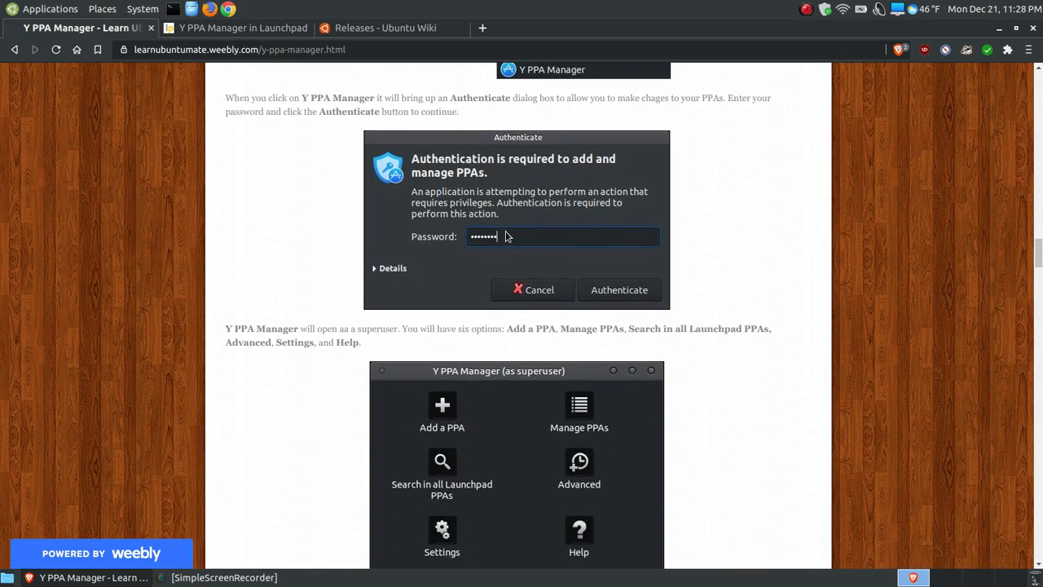
Read the overview of the six Y PPA Manager options and the Add a PPA section
scroll(540, 273, "down", 2)
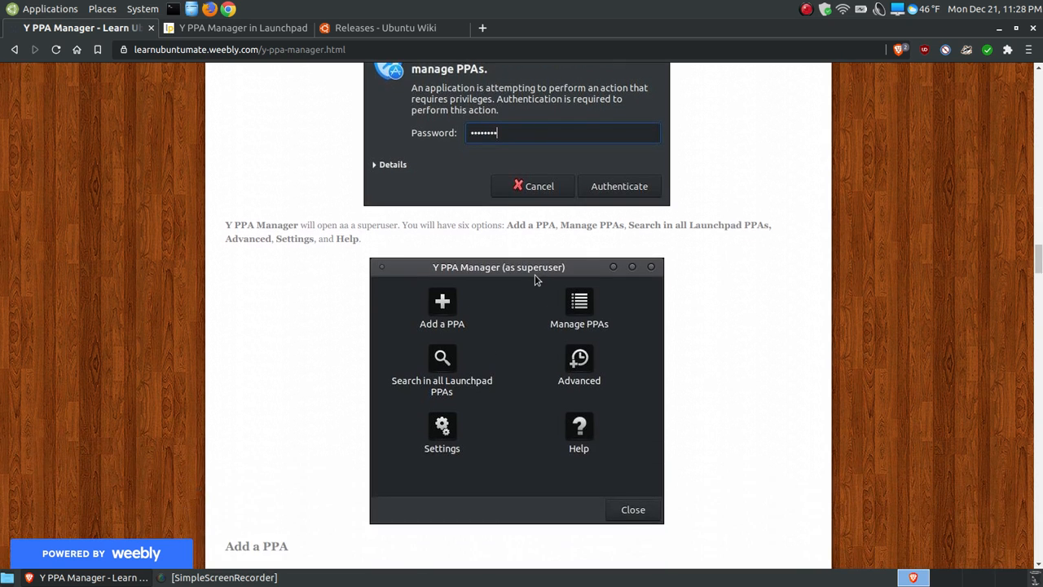
scroll(538, 273, "down", 1)
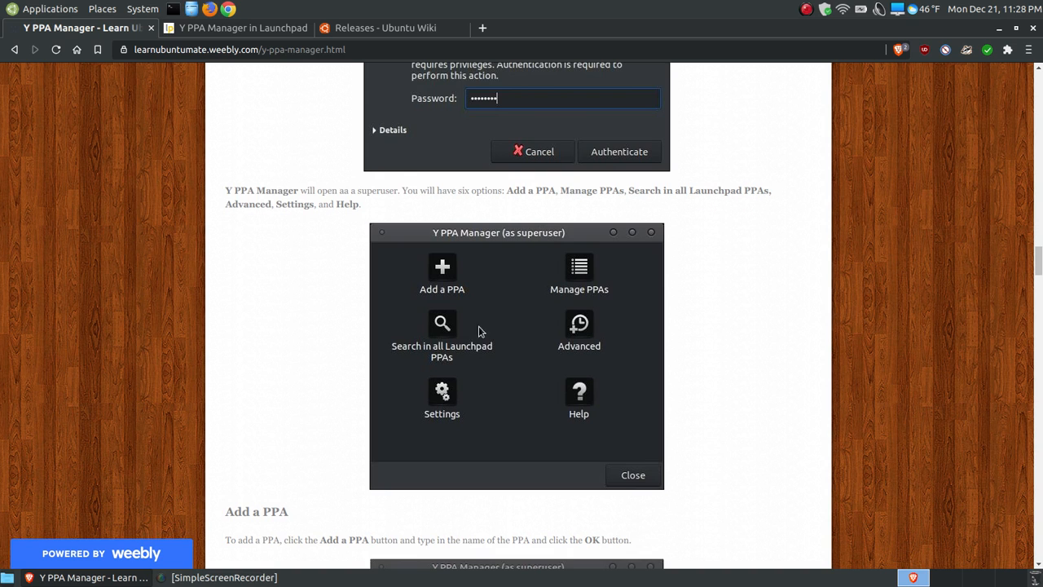
scroll(591, 363, "down", 2)
scroll(571, 345, "down", 3)
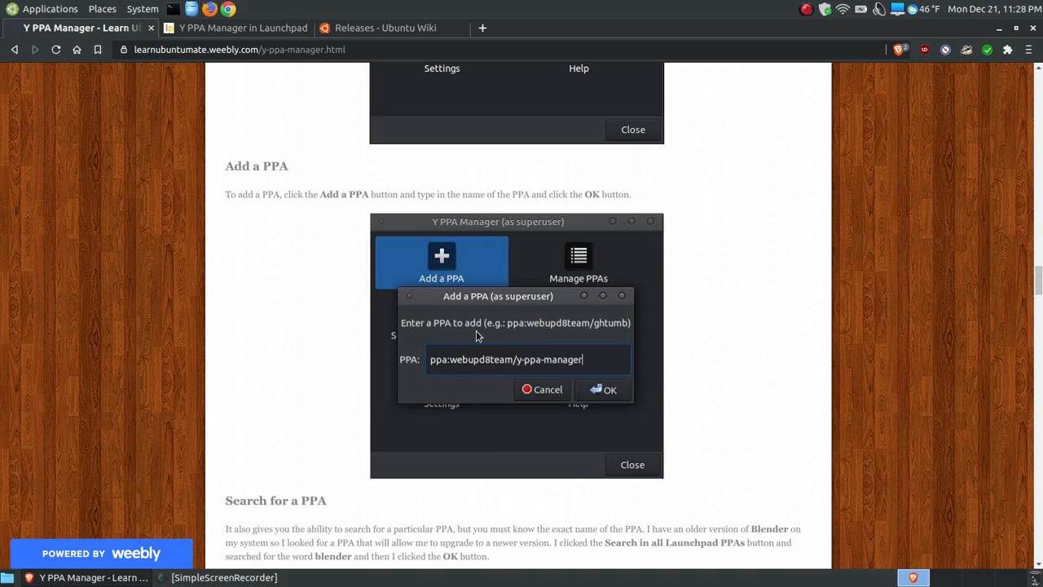
Copy the PPA name from the add-apt-repository command again and return to the Add a PPA section
left_click_drag(1038, 281, 1037, 122)
left_click(657, 289)
left_click_drag(653, 293, 486, 294)
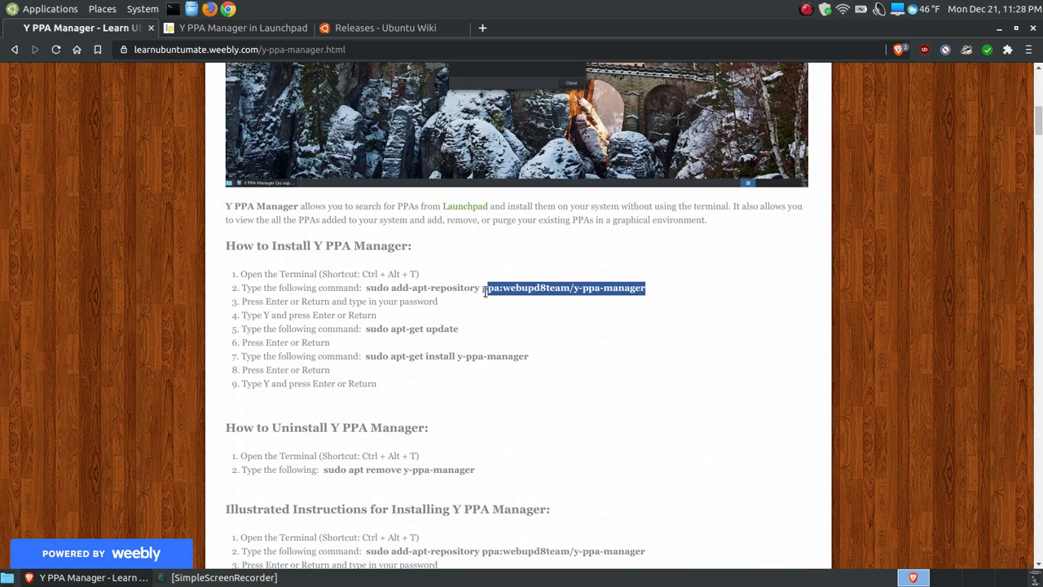
right_click(499, 287)
left_click(530, 296)
left_click_drag(1037, 123, 1038, 285)
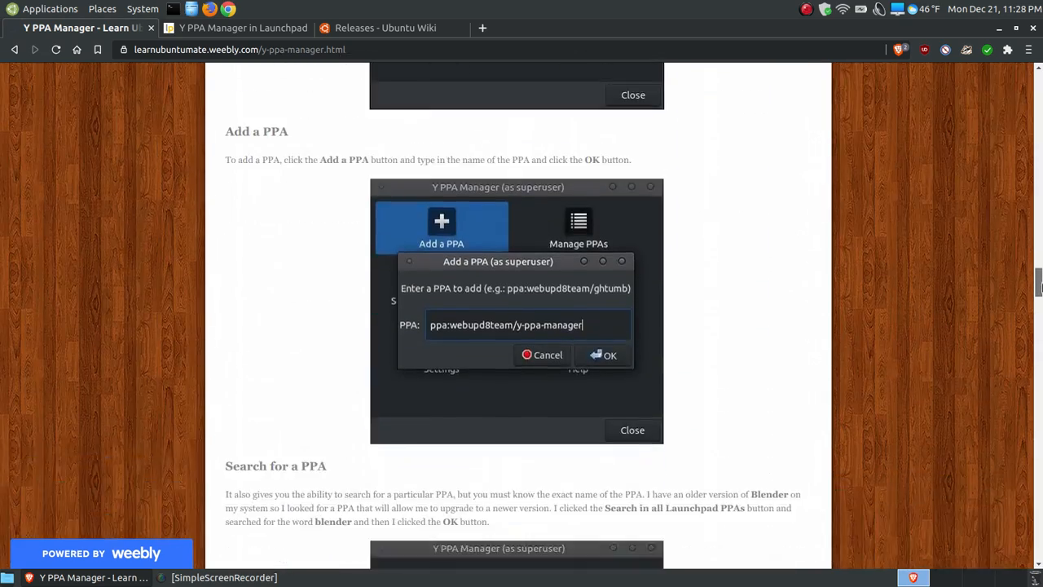
Minimize the browser, launch Y PPA Manager from the desktop's applications, and authenticate with the account password
left_click(999, 28)
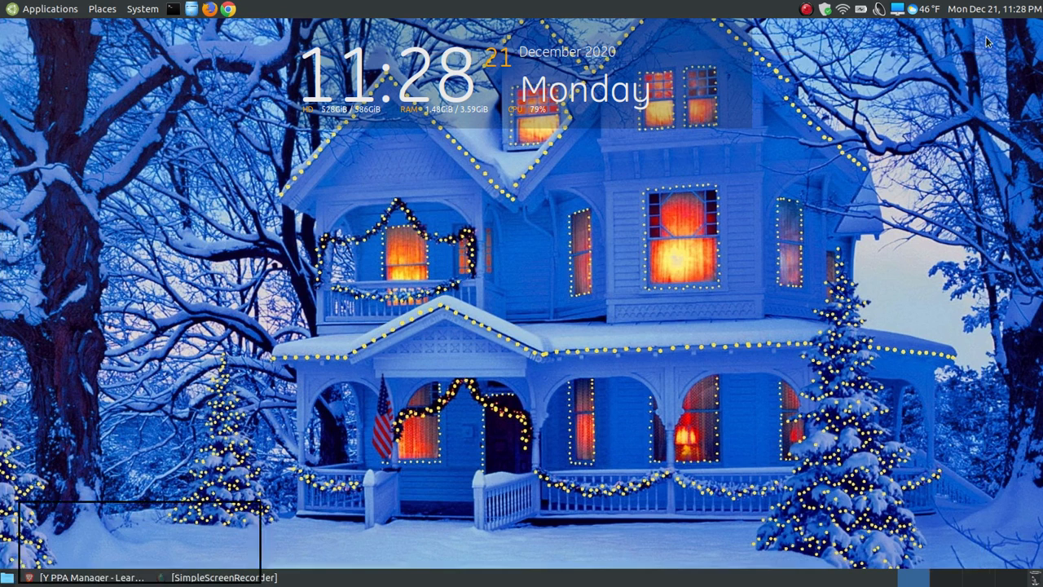
left_click(56, 10)
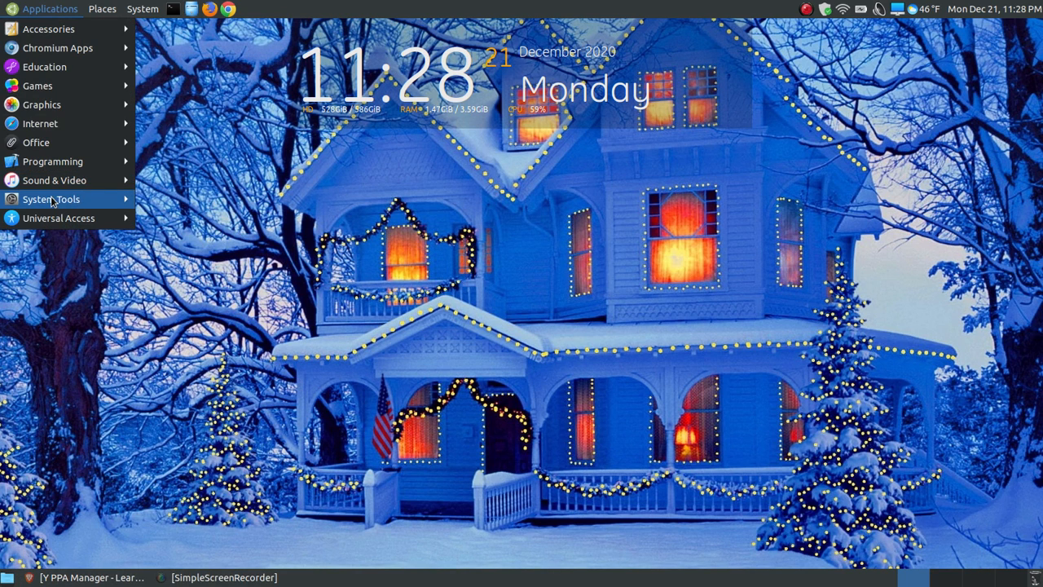
mouse_move(74, 199)
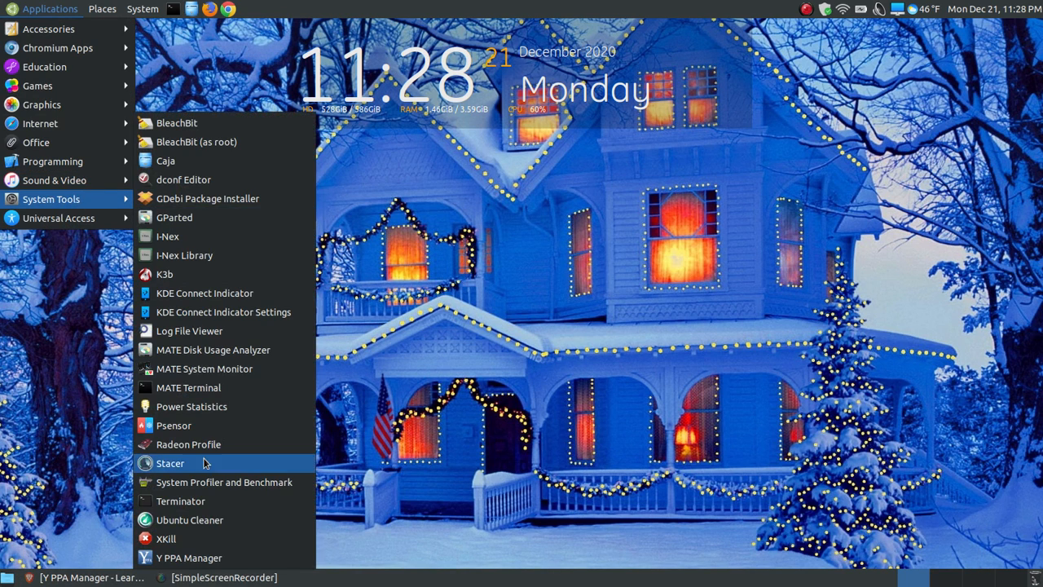
left_click(192, 559)
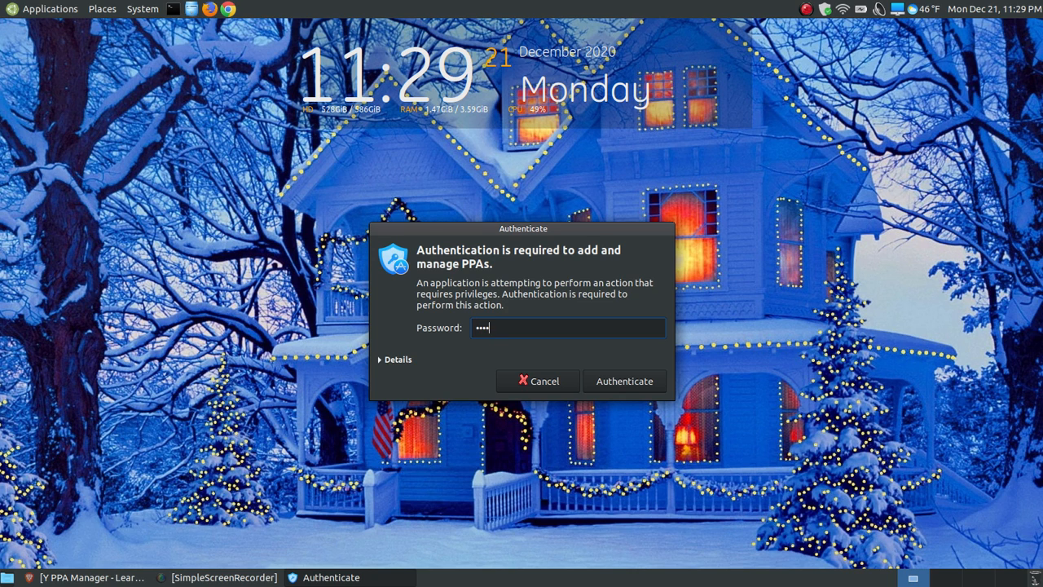
key("Return")
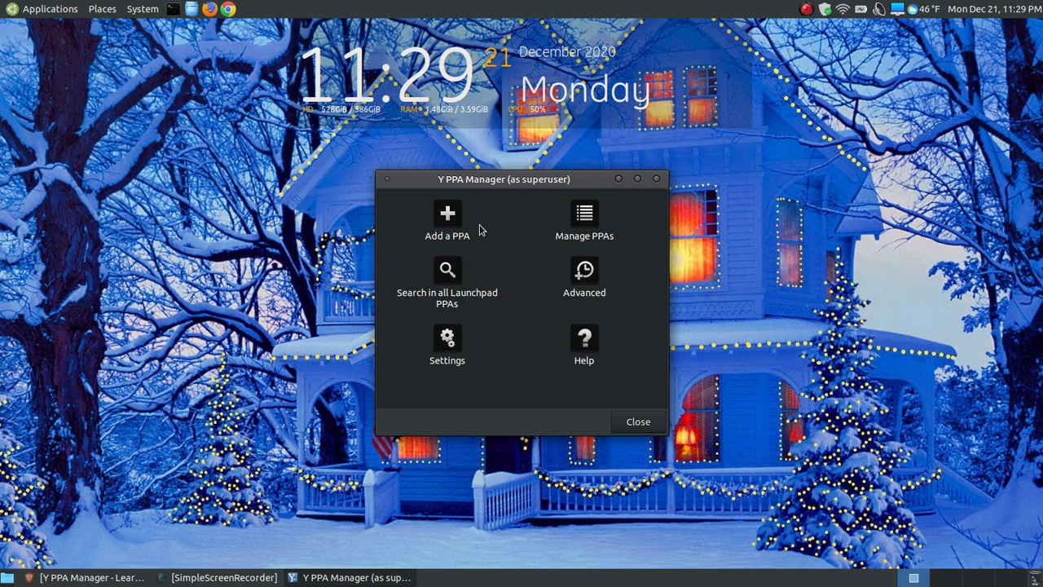
Switch to the browser and copy ppa:webupd8team/y-ppa-manager from the add-apt-repository command in the installation instructions
left_click(122, 577)
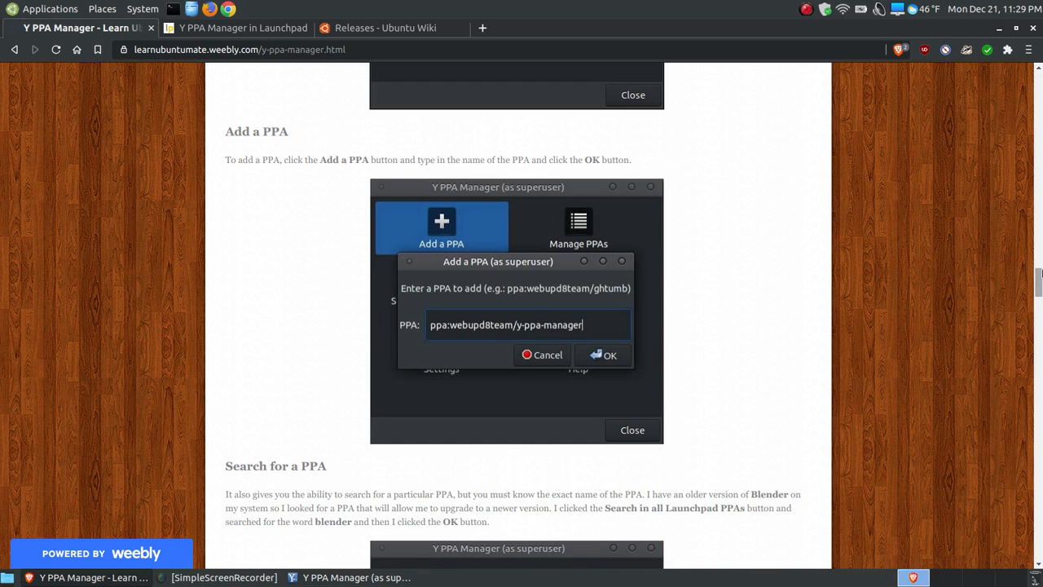
left_click_drag(1041, 277, 1039, 115)
left_click(609, 314)
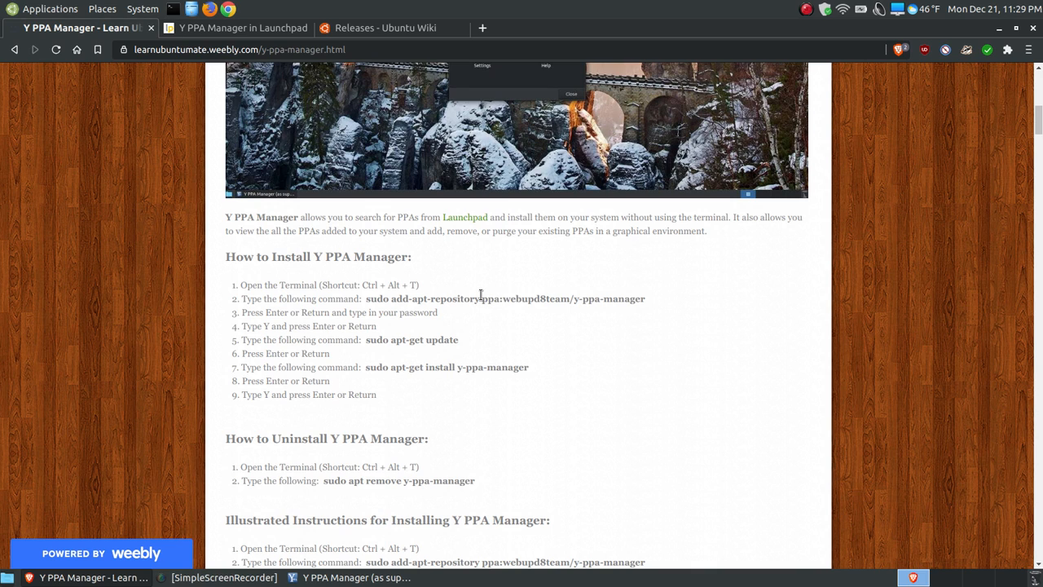
left_click_drag(481, 298, 650, 300)
right_click(637, 295)
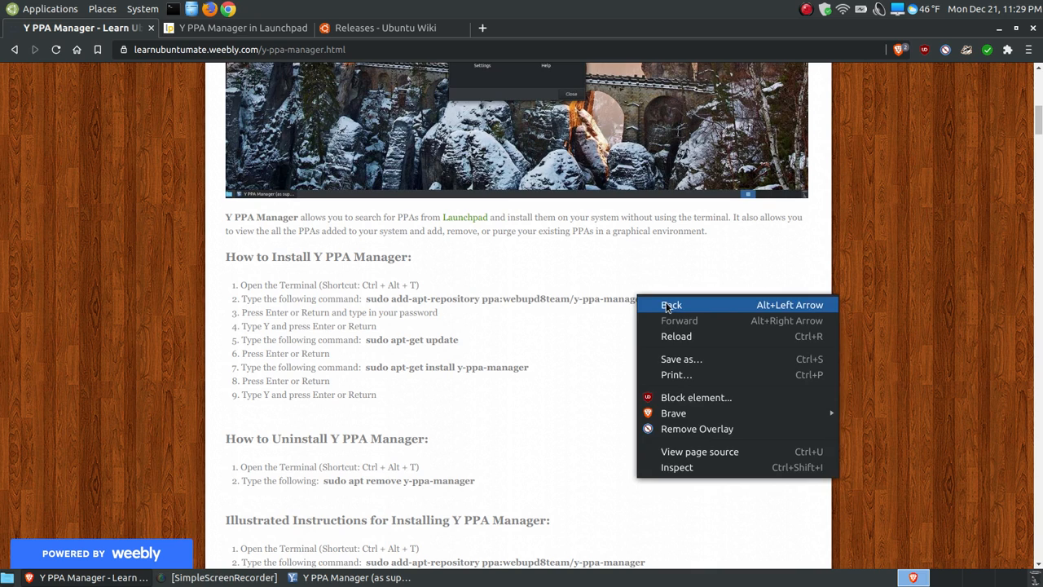
left_click(540, 304)
left_click_drag(482, 299, 652, 307)
right_click(633, 301)
left_click(676, 311)
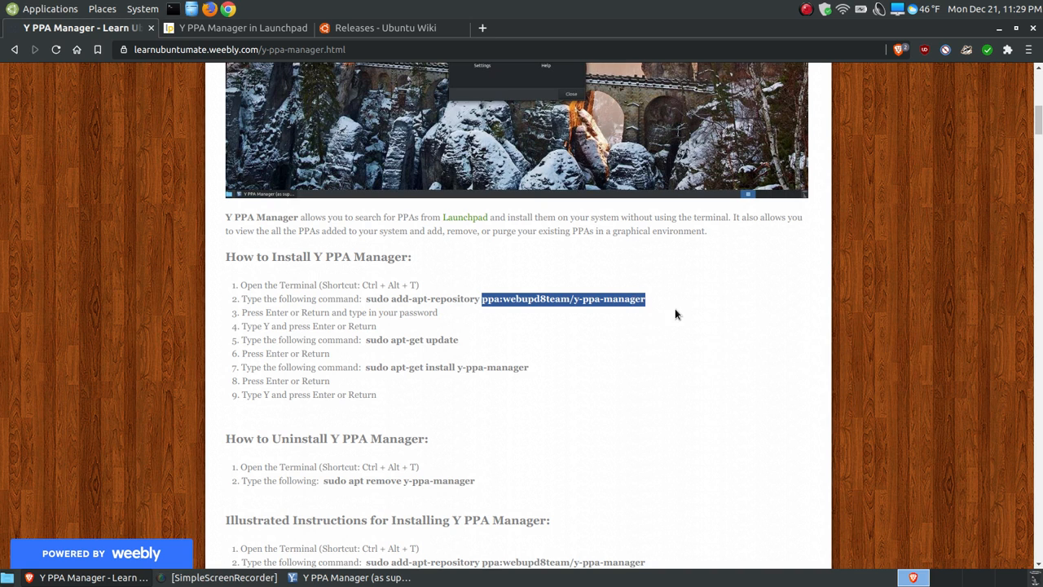
Return to Y PPA Manager, enter ppa:webupd8team/y-ppa-manager as the PPA to add, and cancel the dialog
left_click(383, 579)
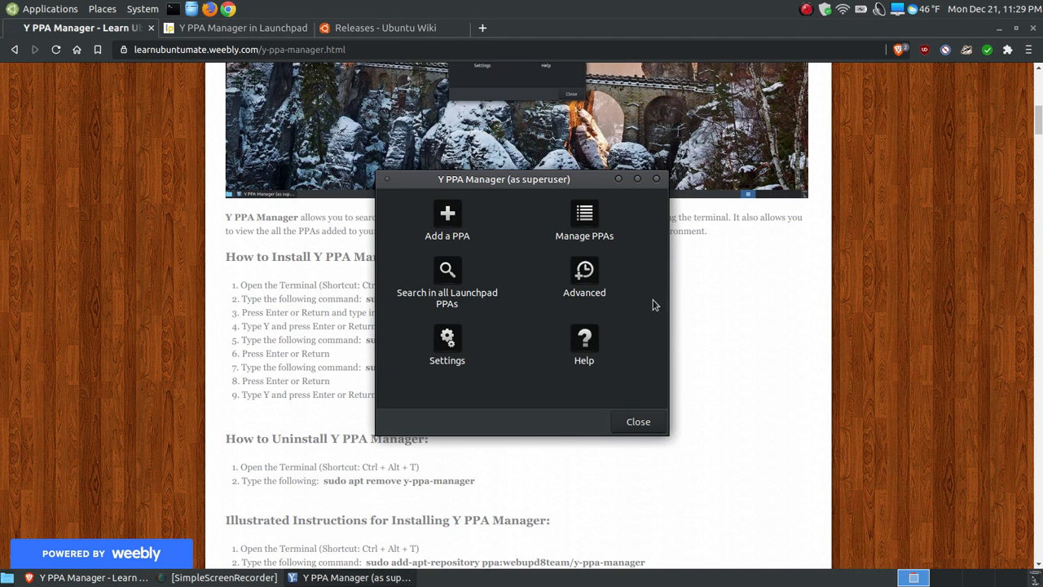
left_click(999, 29)
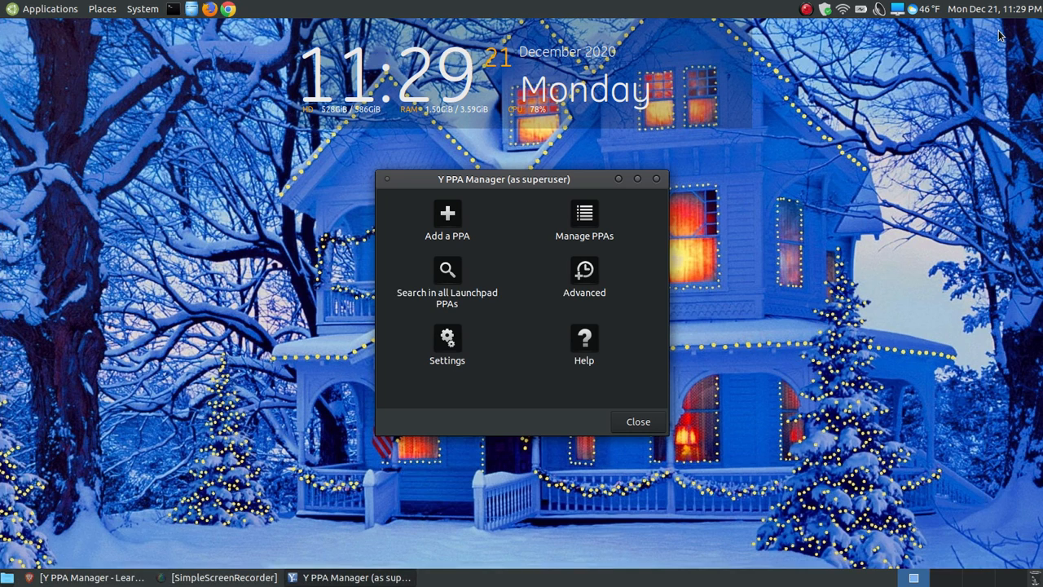
left_click(453, 227)
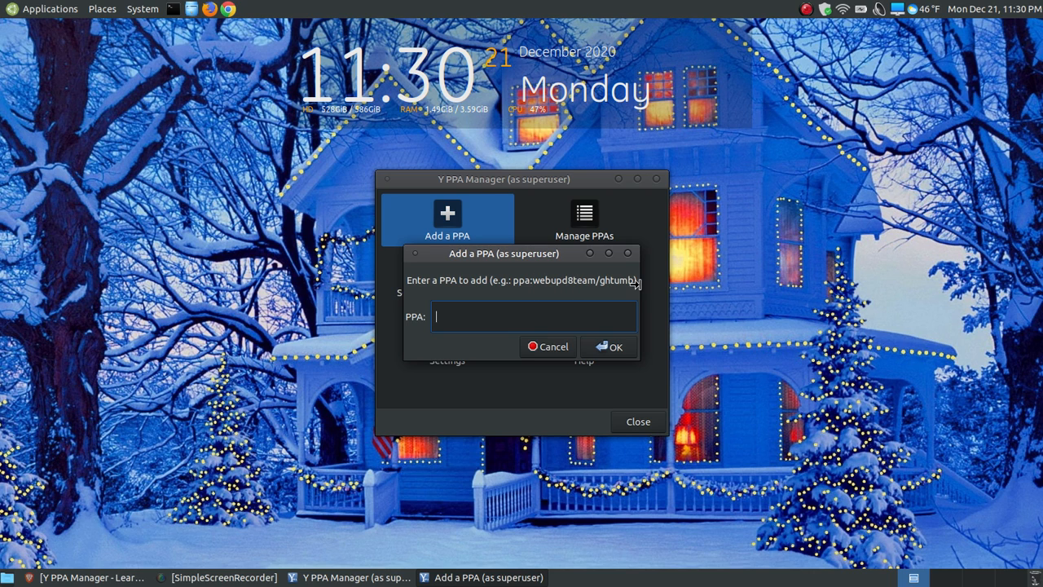
right_click(483, 323)
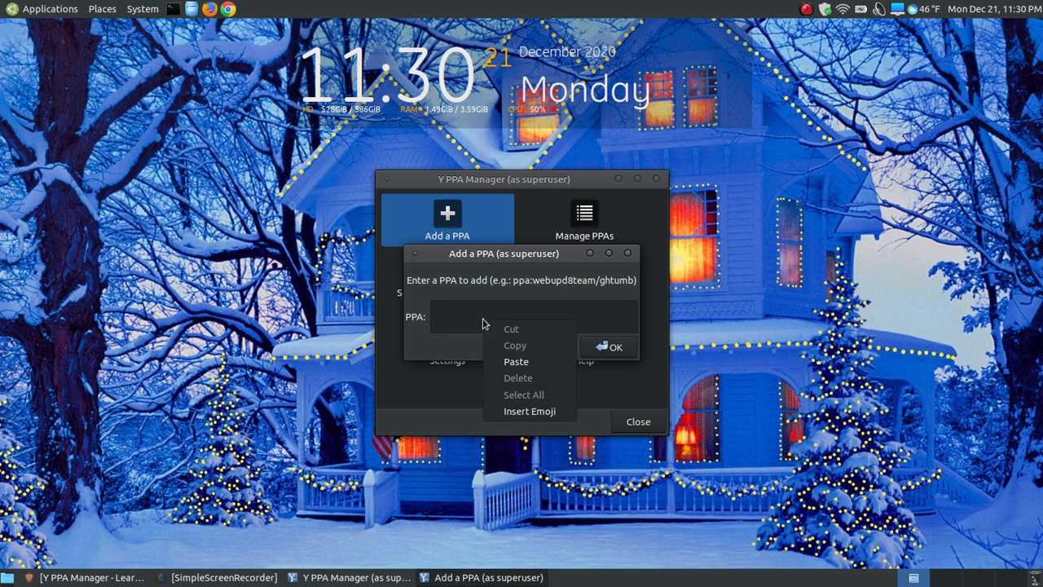
left_click(513, 361)
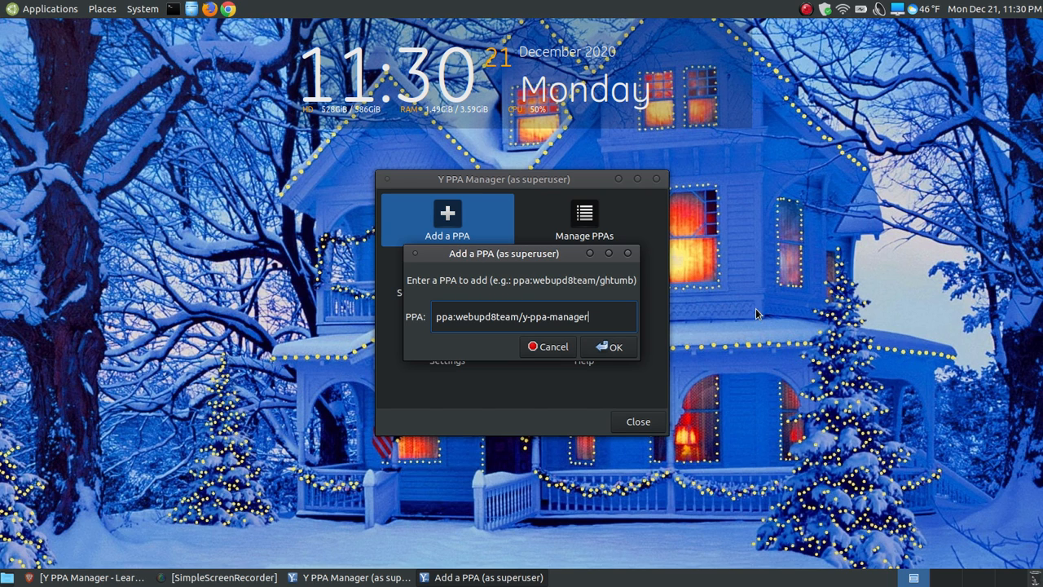
left_click(90, 577)
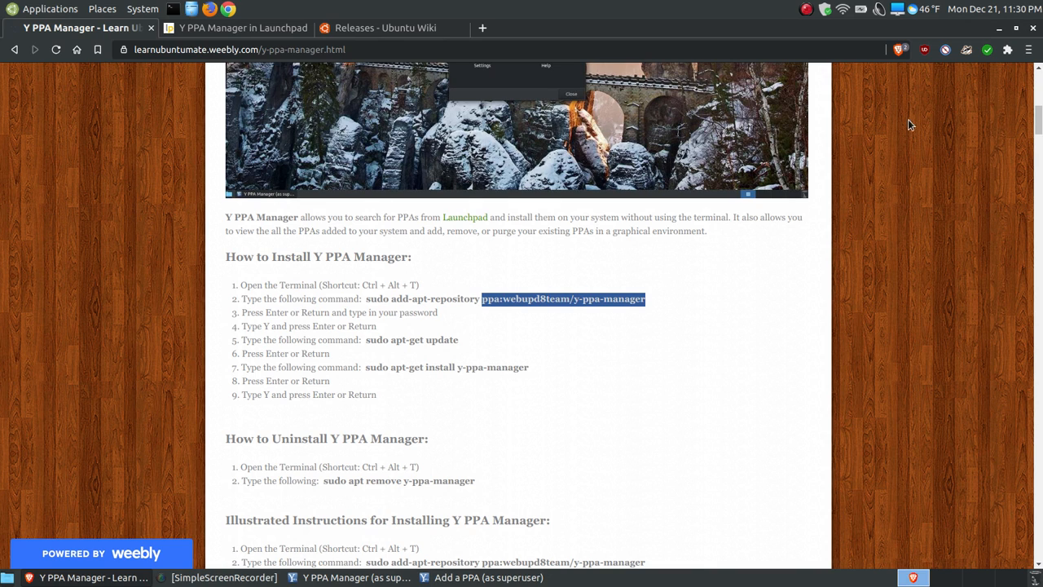
left_click(1000, 28)
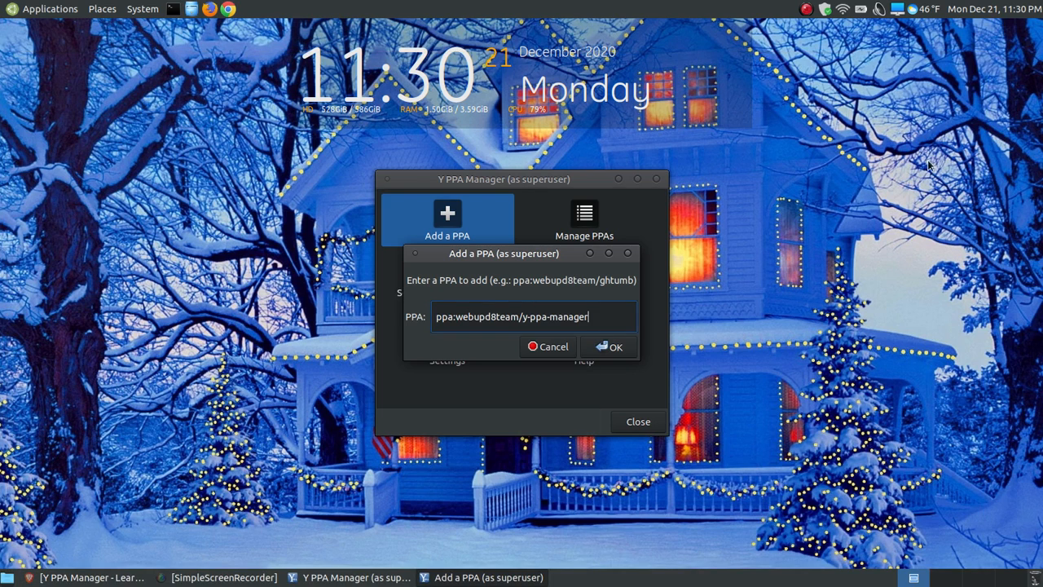
left_click(549, 347)
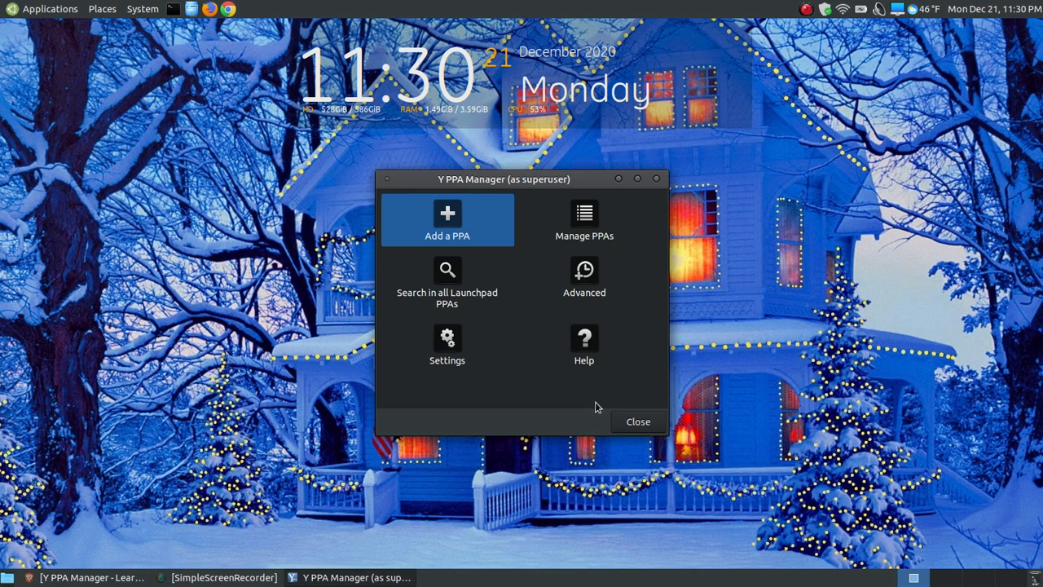
Search all Launchpad PPAs for the package blender without the basic search option
left_click(447, 270)
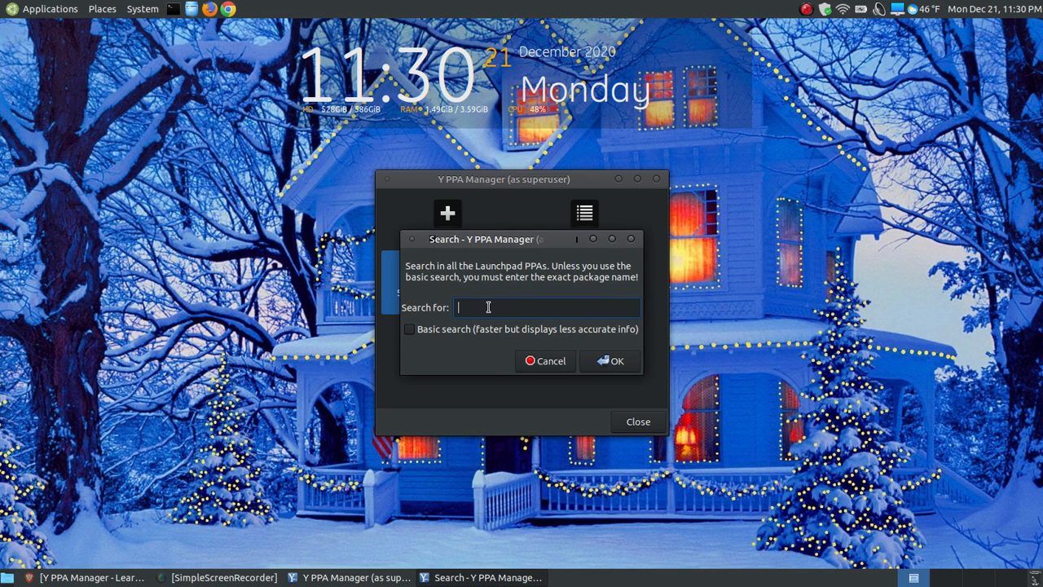
type("blender")
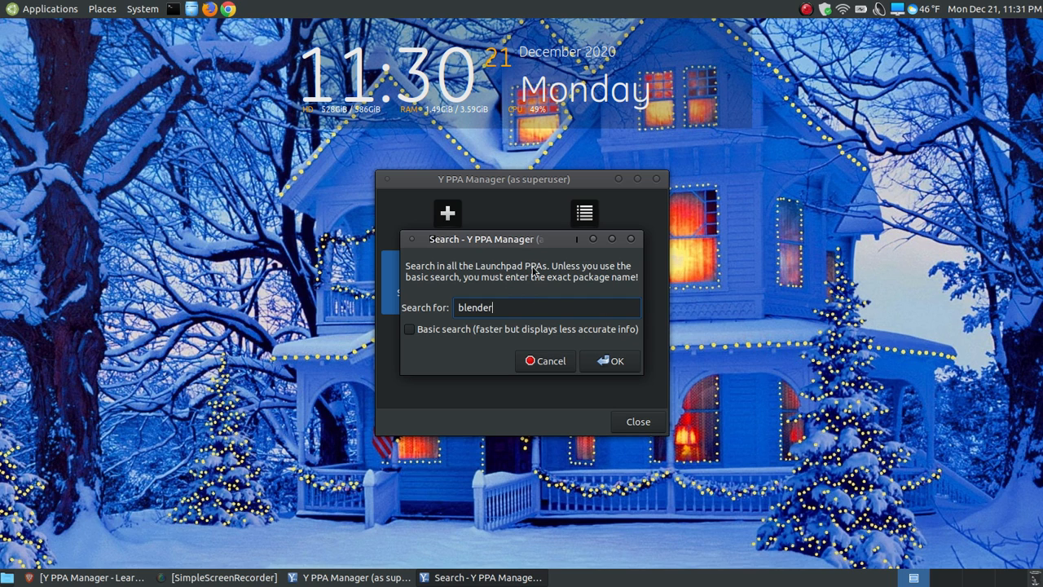
left_click(607, 362)
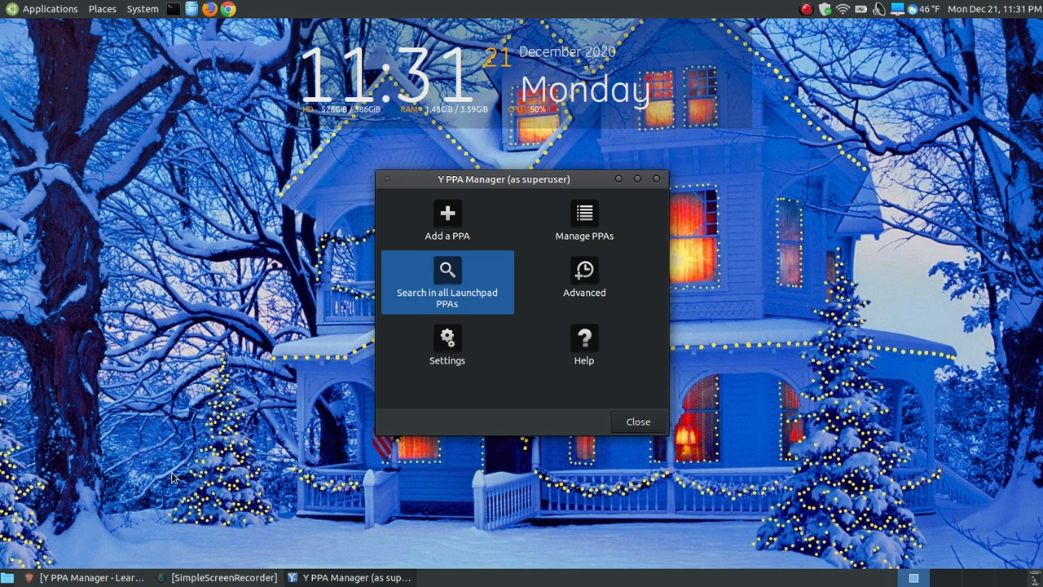
Read the browser page's Search for a PPA section, including its notes on the Blender results, and minimize the browser
left_click(107, 574)
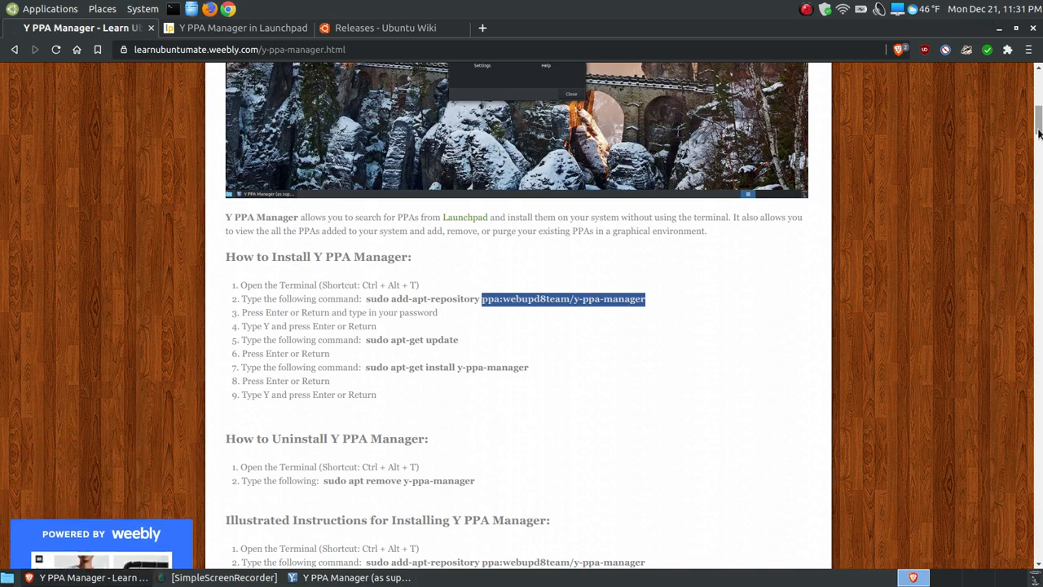
left_click_drag(1039, 126, 1041, 310)
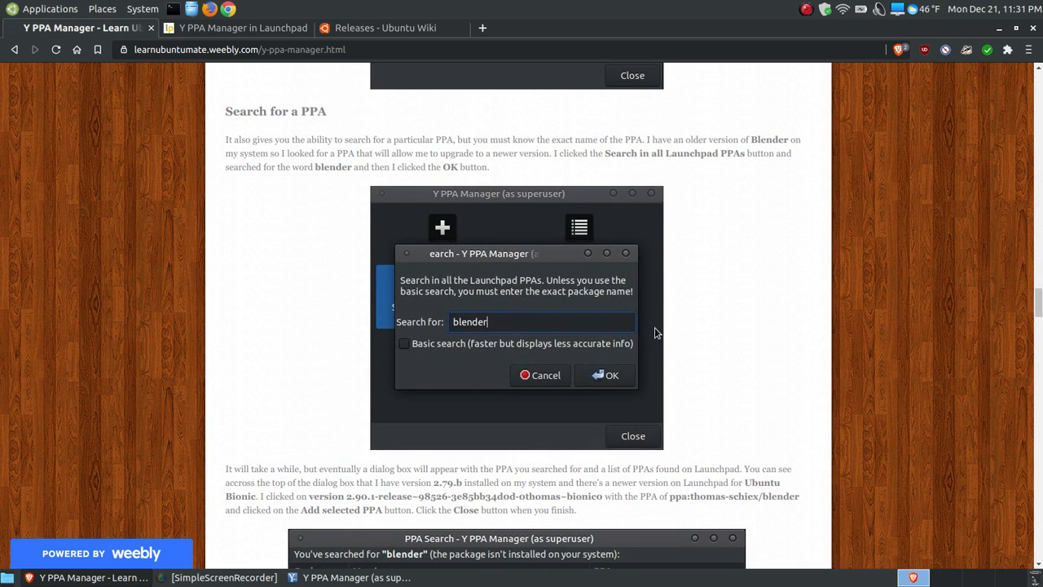
scroll(644, 334, "down", 5)
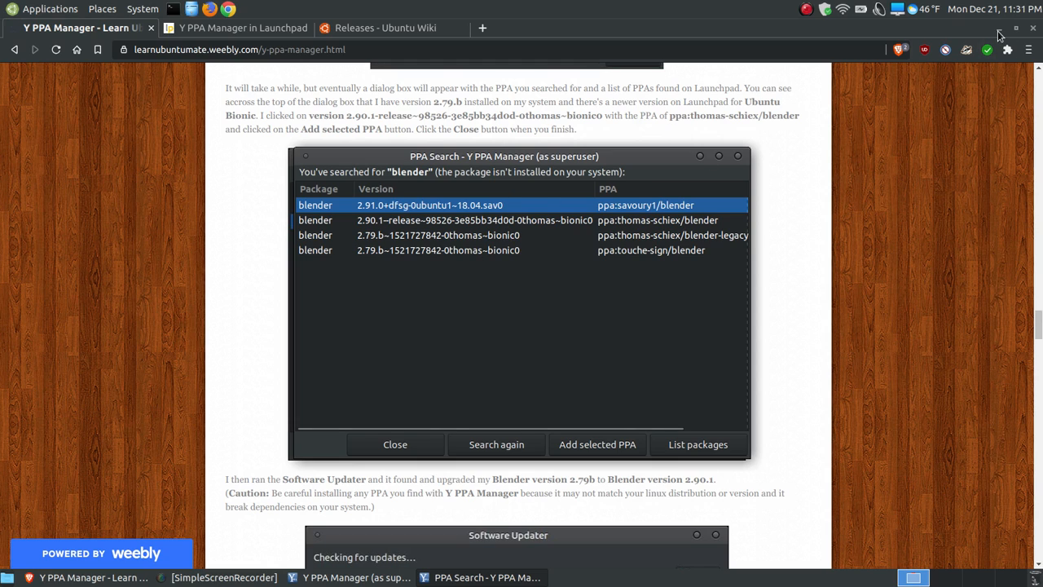
left_click(999, 28)
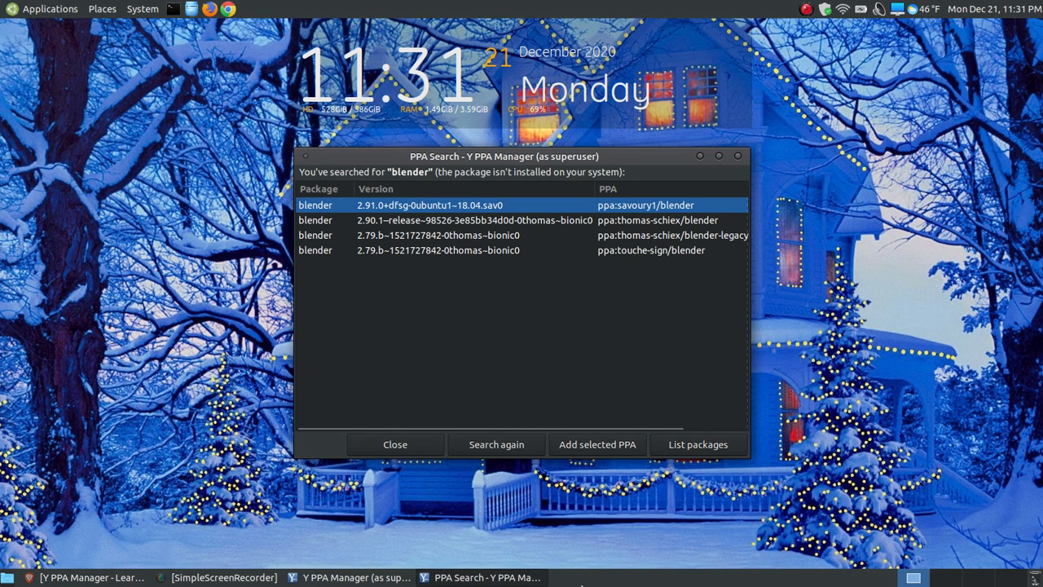
left_click(520, 582)
left_click(520, 581)
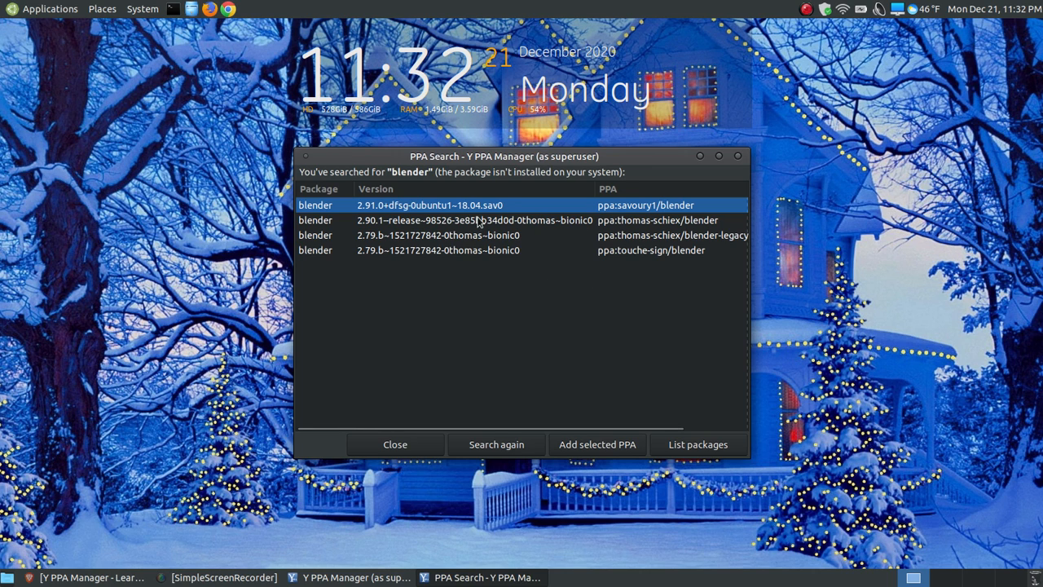
left_click(49, 9)
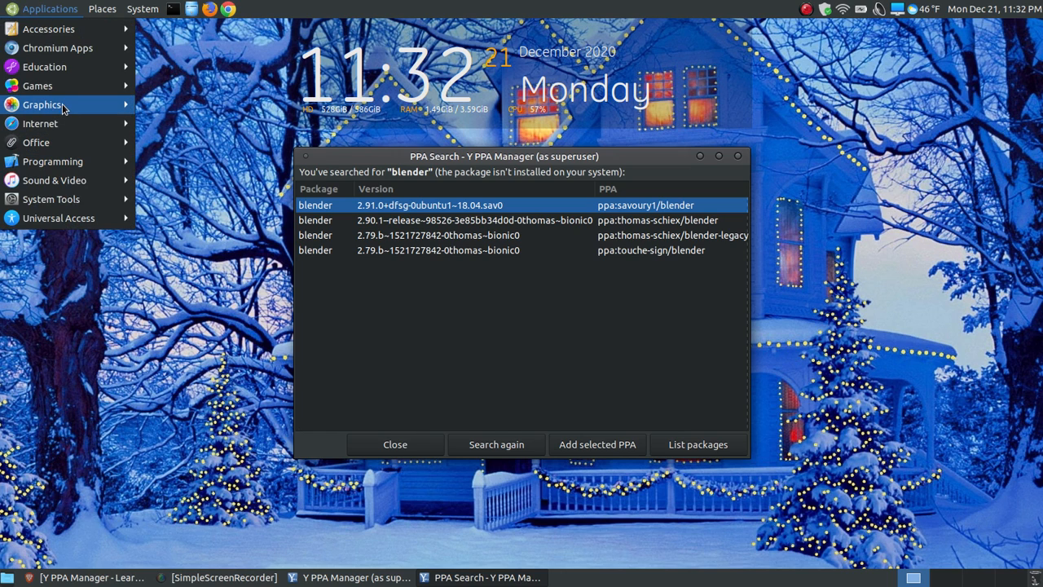
mouse_move(63, 107)
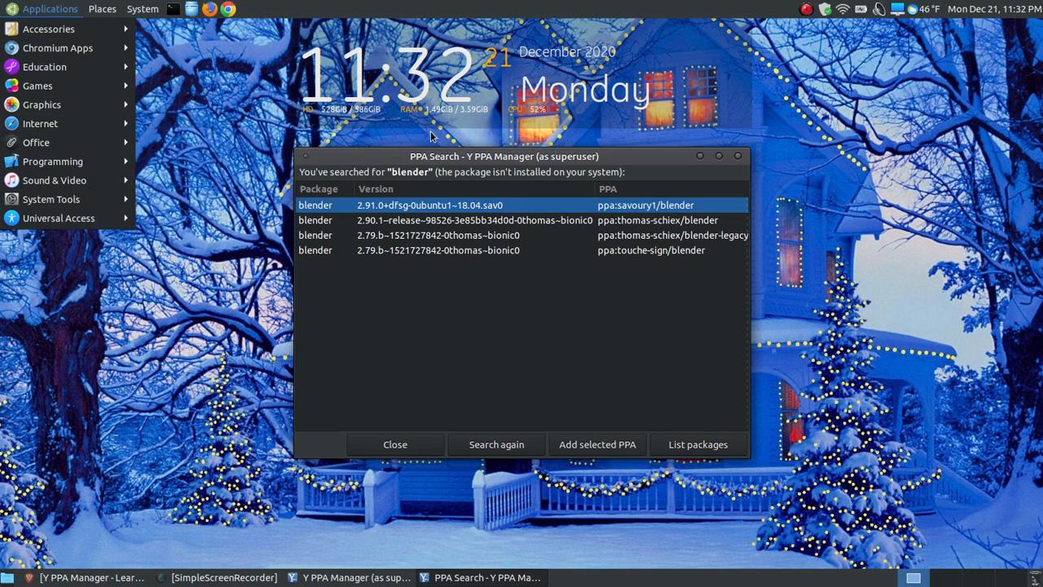
left_click(559, 155)
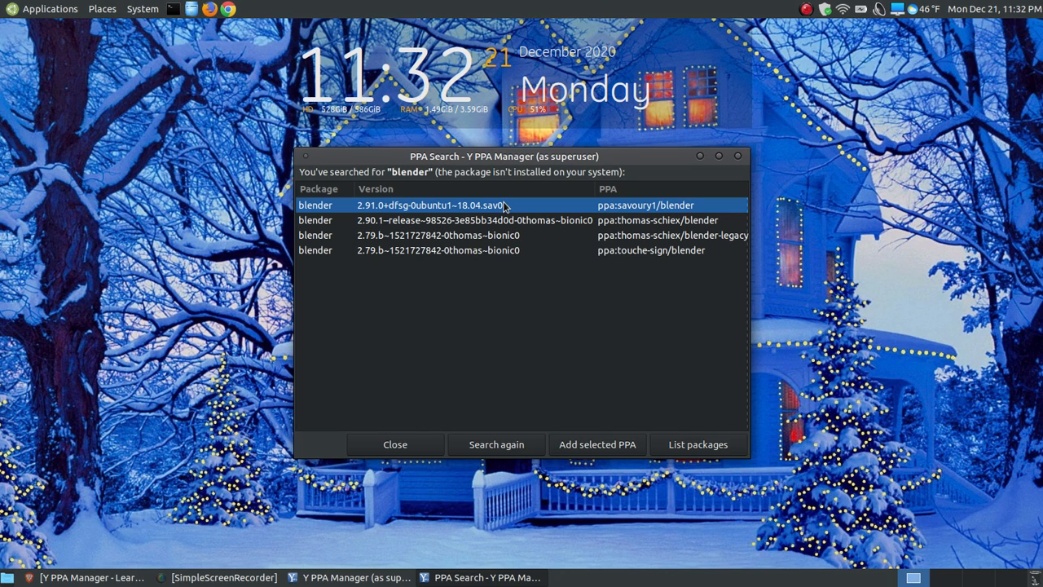
Select the Blender 2.90.1 release from ppa:thomas-schiex/blender in the results and examine the page's Blender upgrade screenshots
left_click(392, 221)
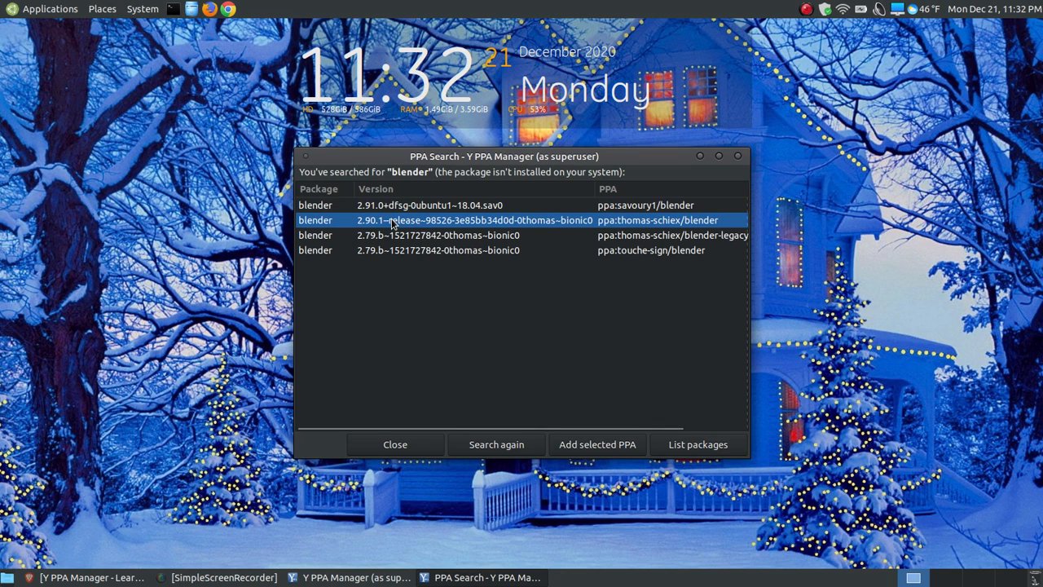
left_click(131, 578)
scroll(1031, 318, "down", 5)
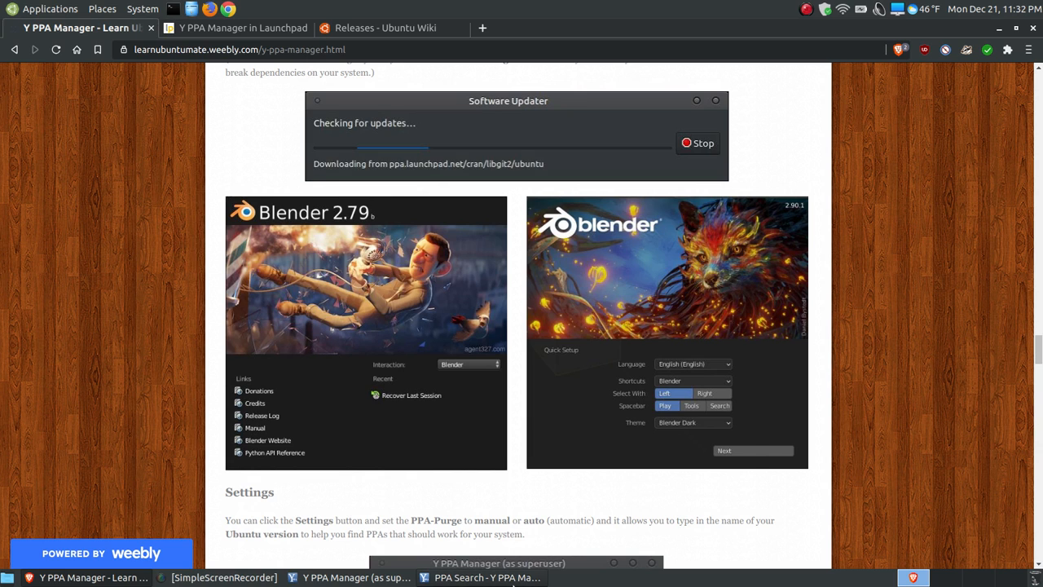
left_click(424, 577)
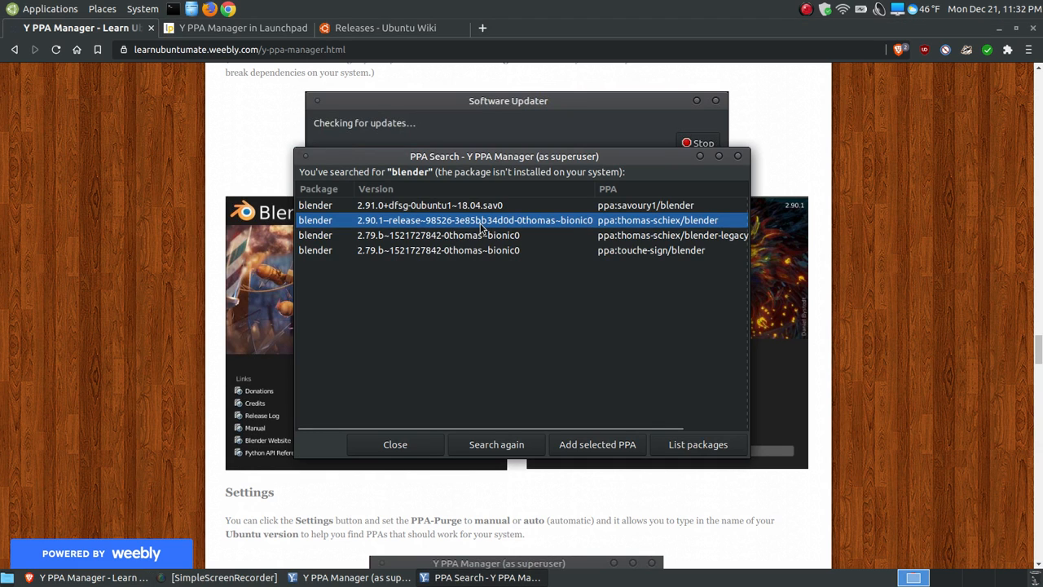
left_click(891, 303)
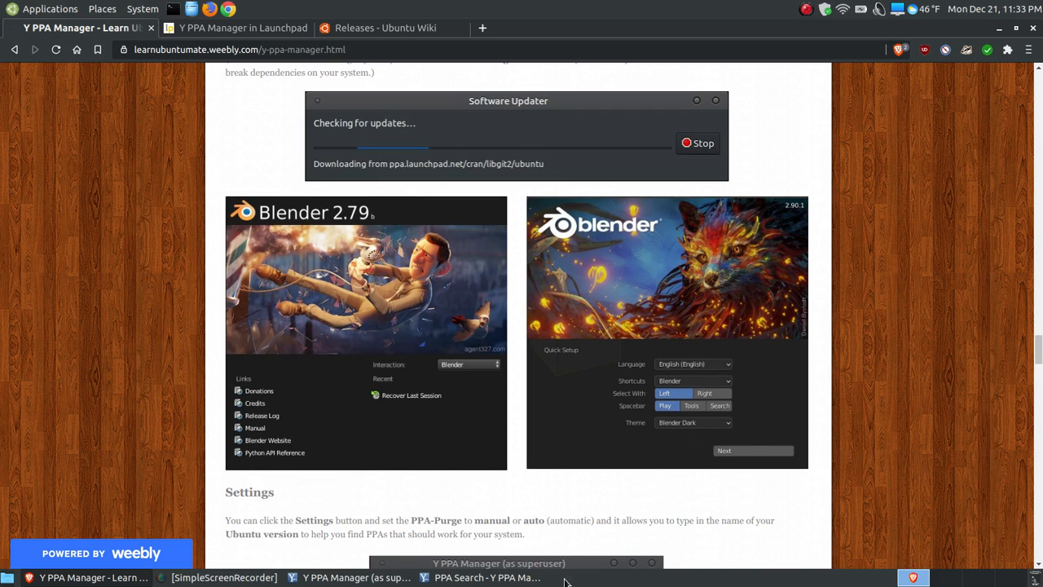
left_click(481, 577)
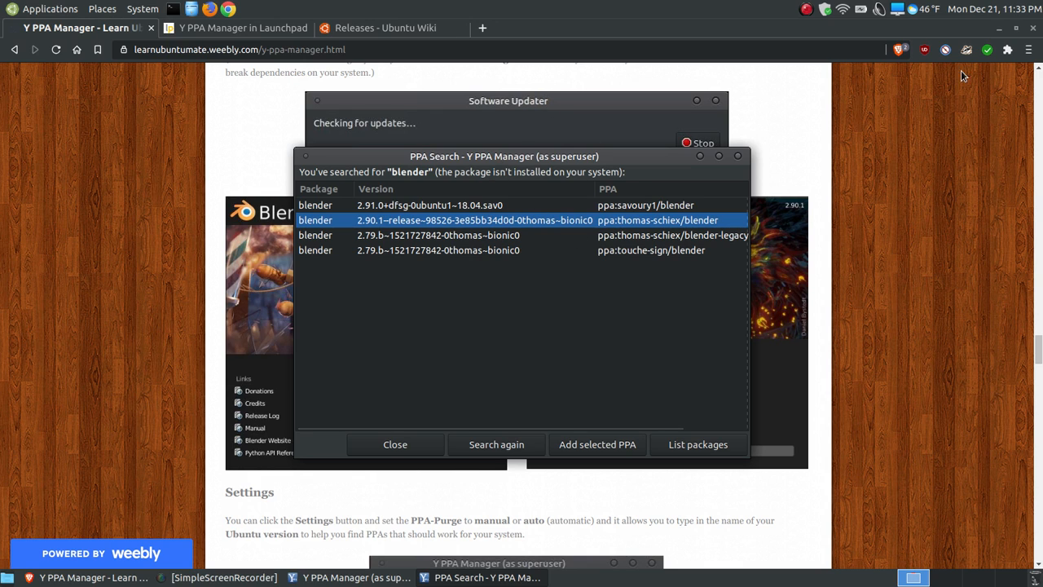
left_click(999, 28)
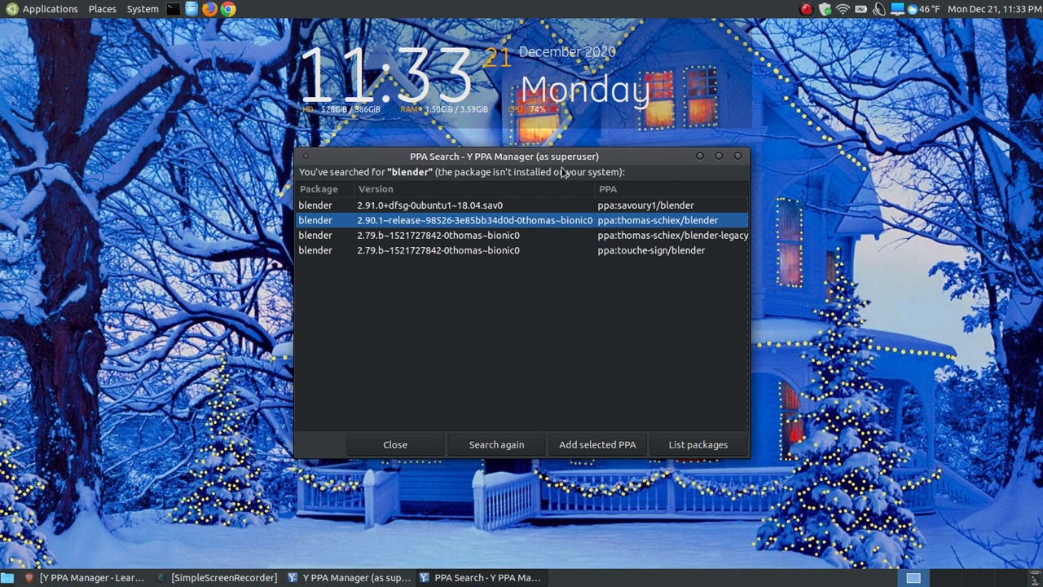
Close the Blender search results and inspect the PPA-Purge choices in the Y PPA Manager settings
left_click_drag(545, 157, 540, 144)
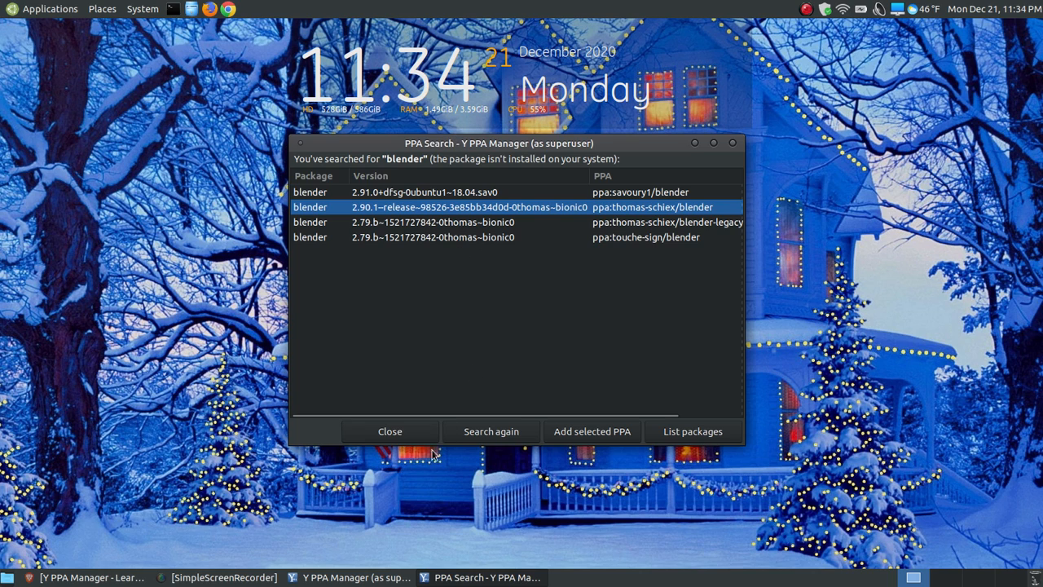
left_click(389, 431)
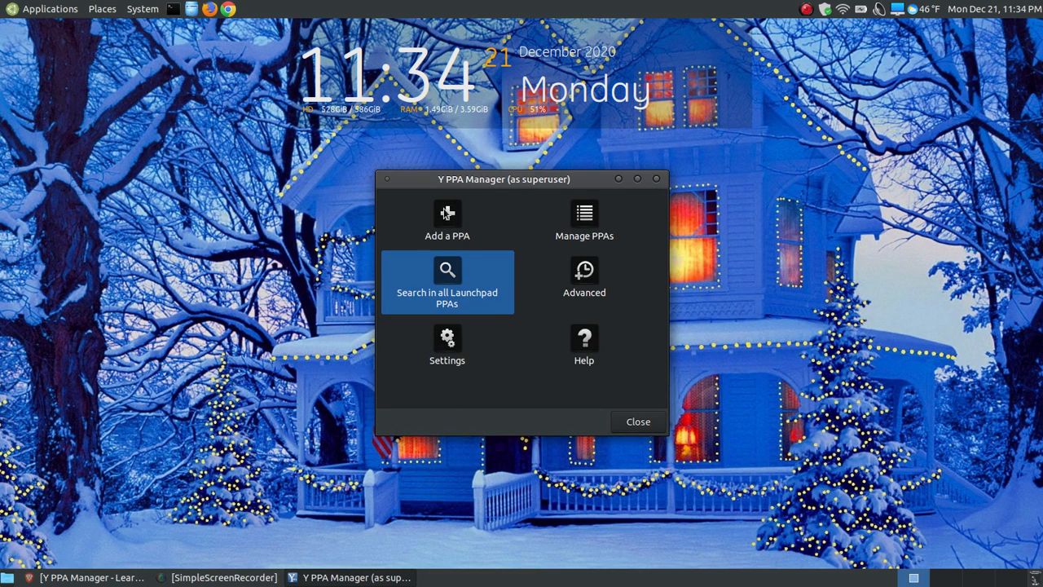
left_click(453, 352)
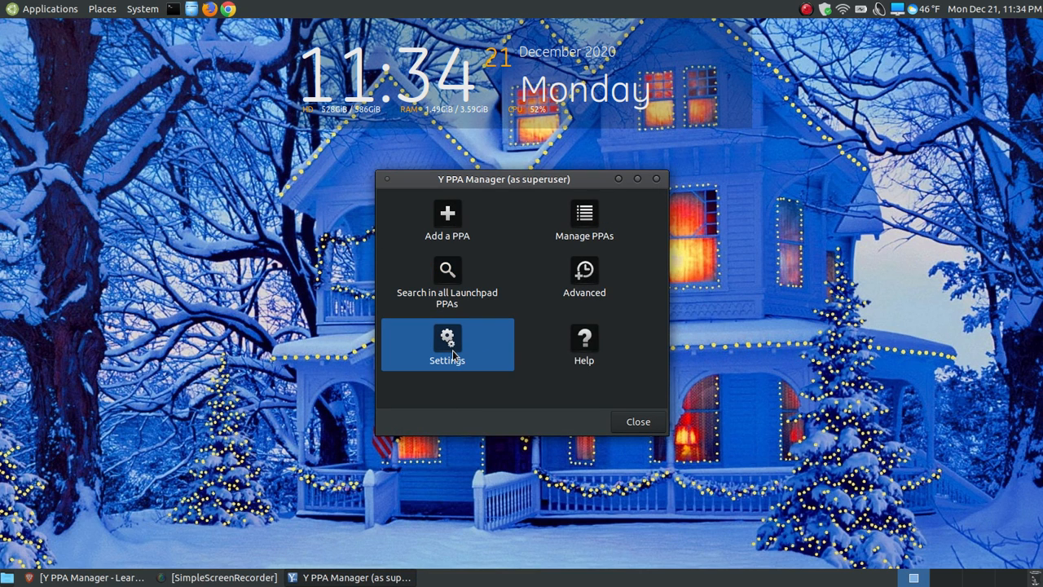
double_click(452, 349)
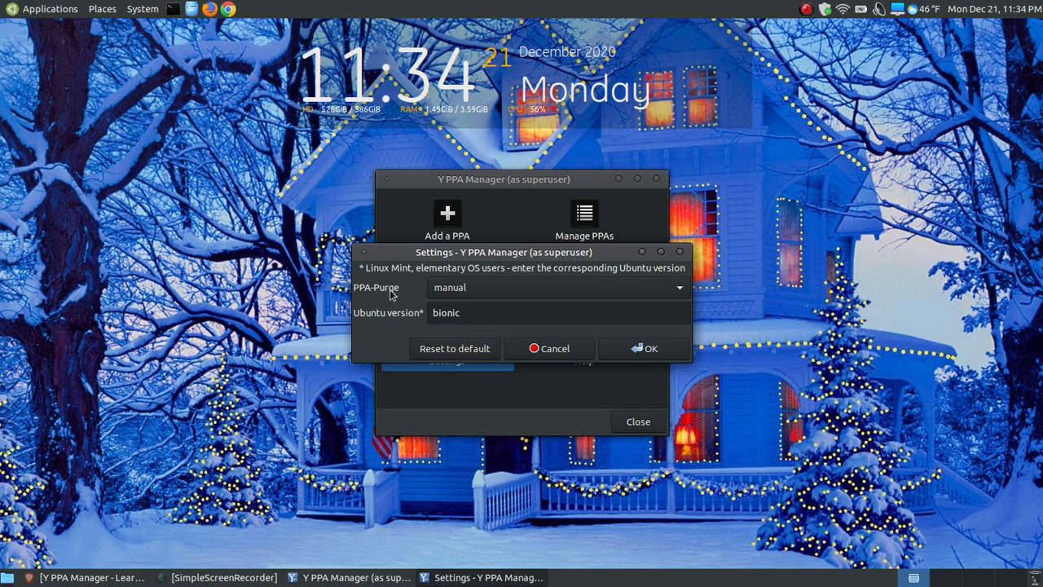
left_click(681, 288)
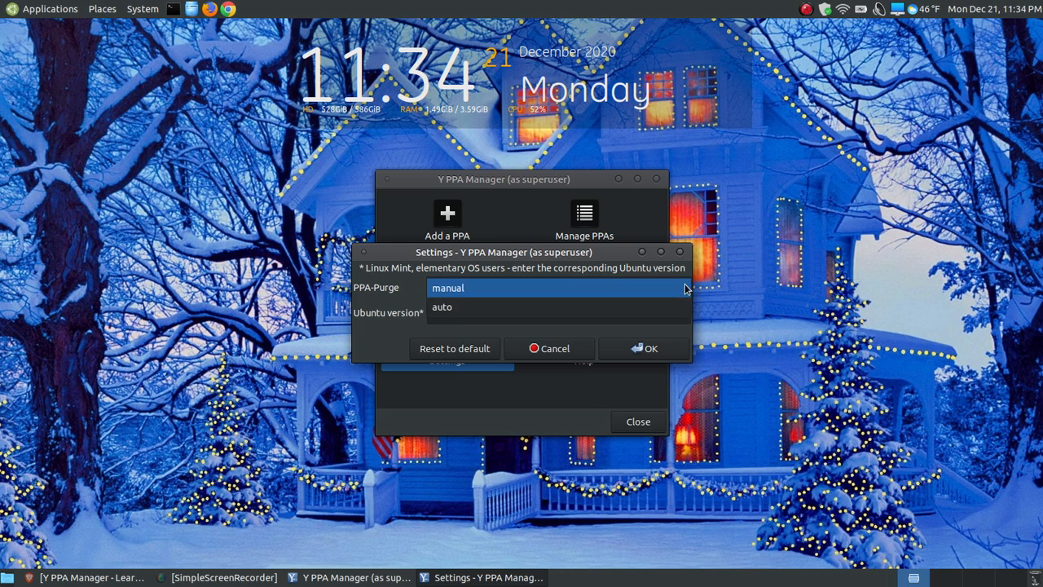
left_click(684, 288)
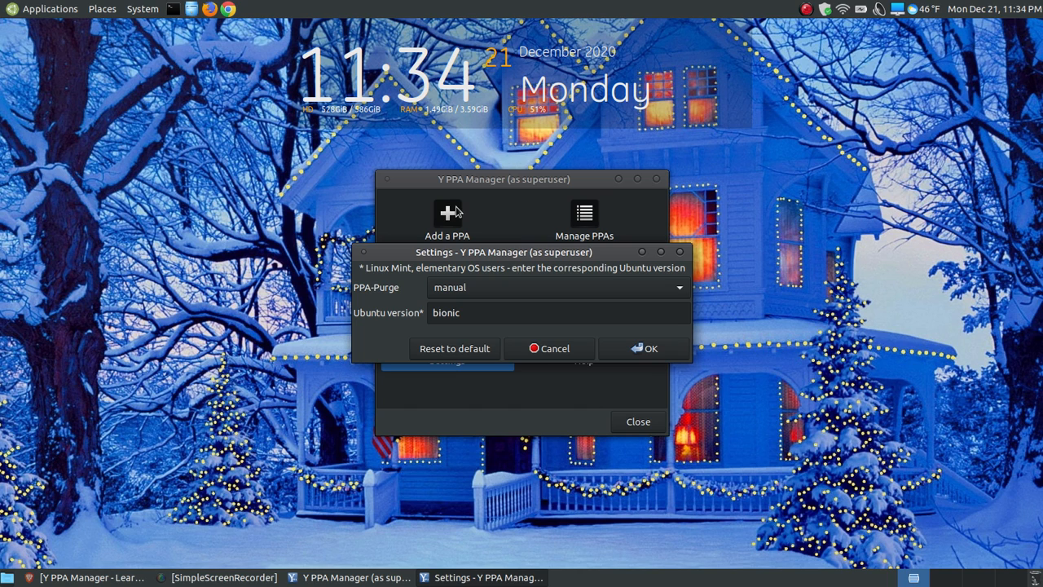
Check the installed operating system version for the Ubuntu version setting in System Profiler and Benchmark, and close that window
left_click(481, 314)
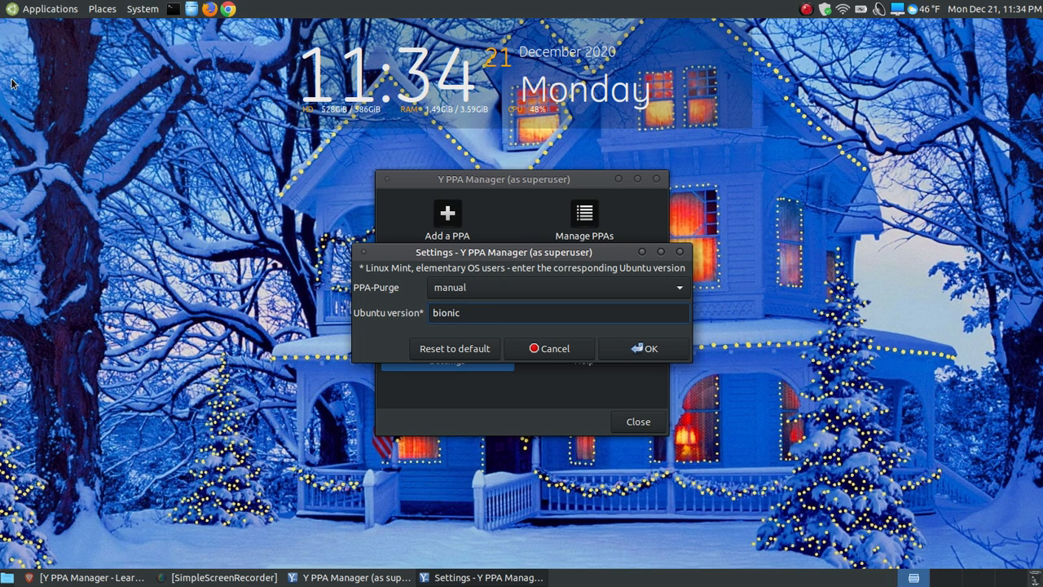
left_click(19, 10)
mouse_move(76, 206)
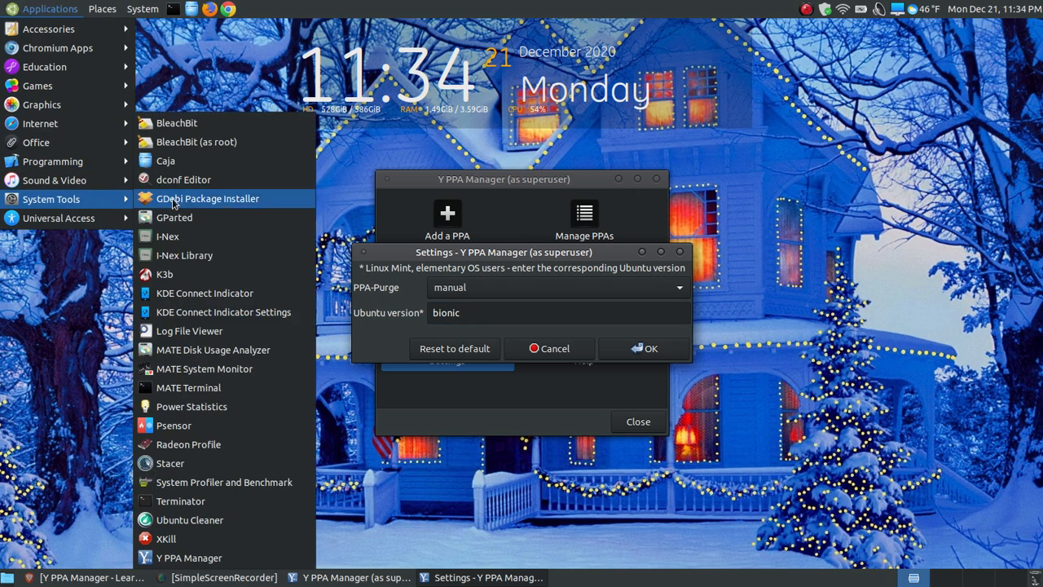
left_click(234, 485)
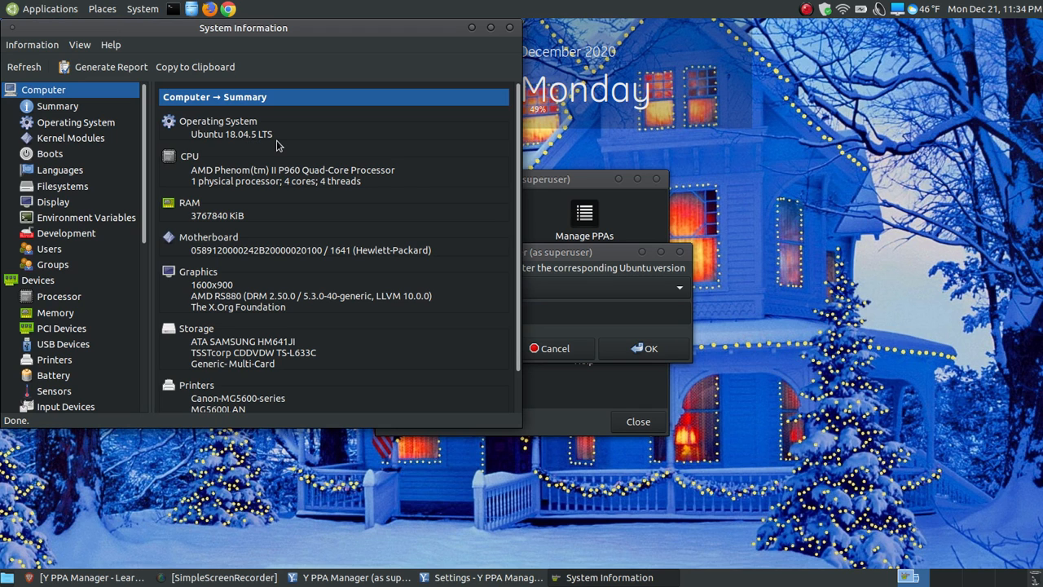
left_click(510, 28)
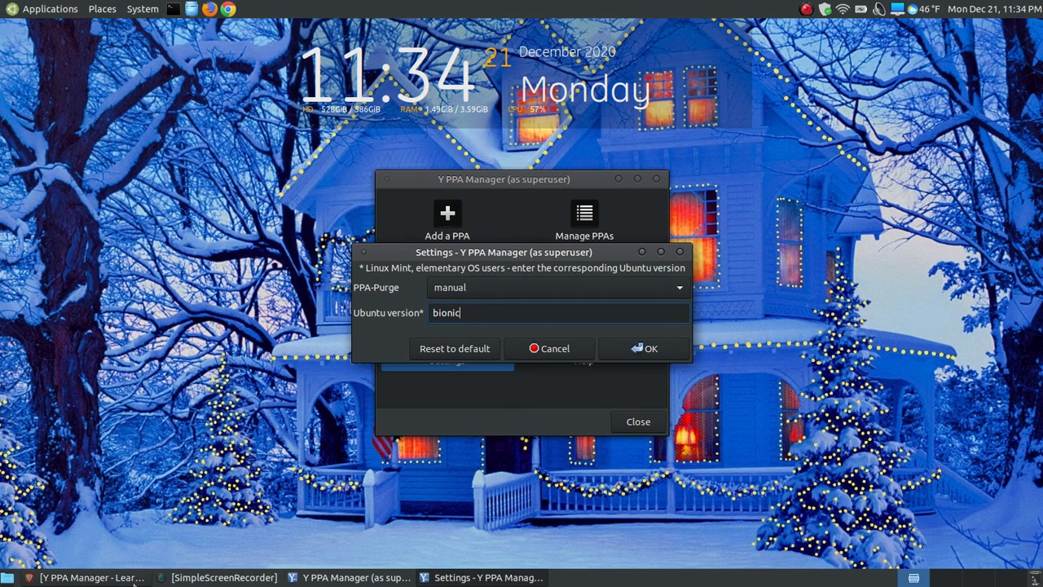
Look up the Ubuntu release code names on the browser's Ubuntu Wiki Releases page and cancel the Y PPA Manager settings
left_click(85, 577)
left_click(237, 28)
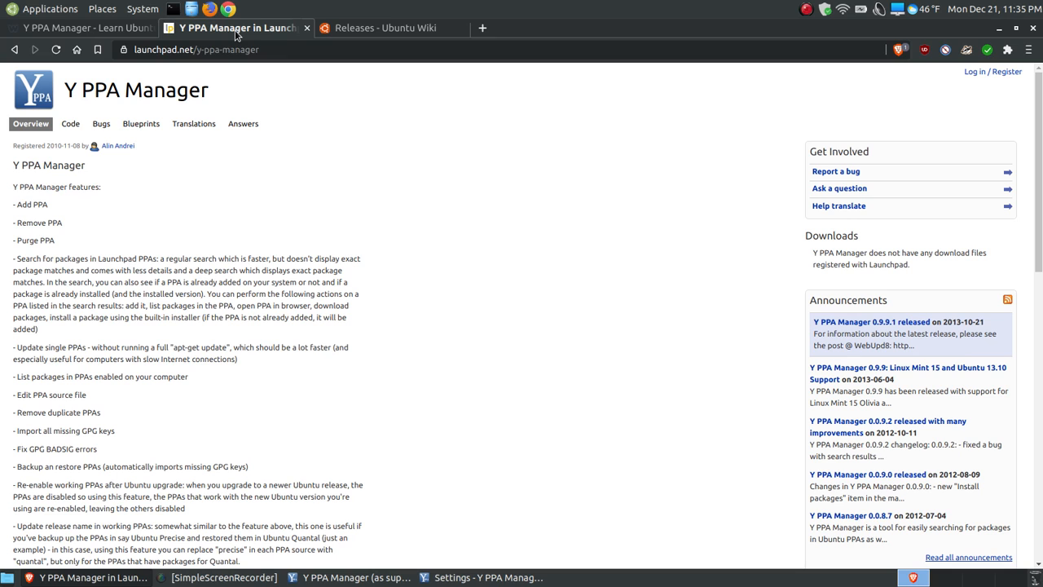
left_click(363, 28)
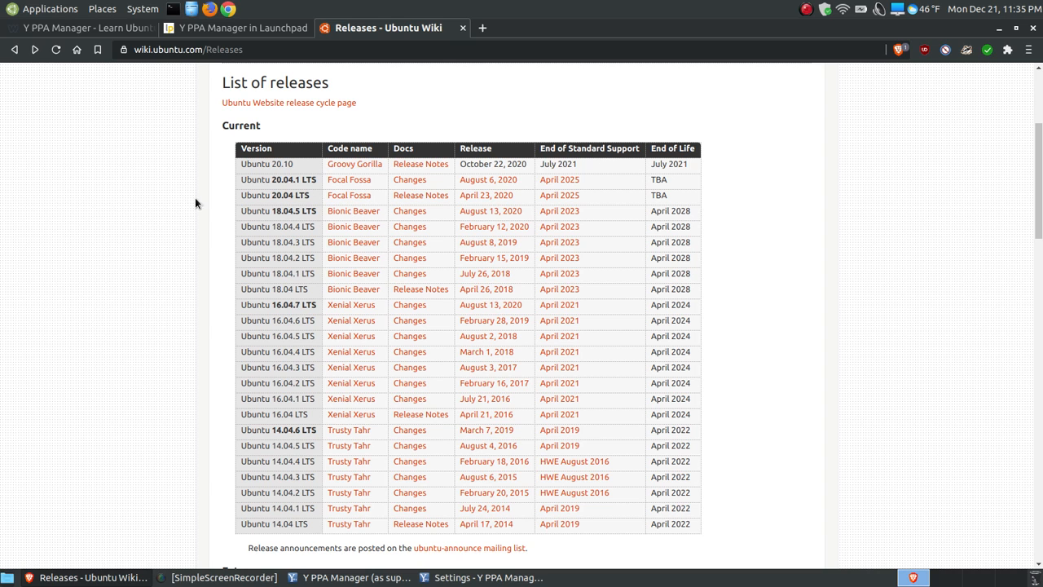
left_click(114, 30)
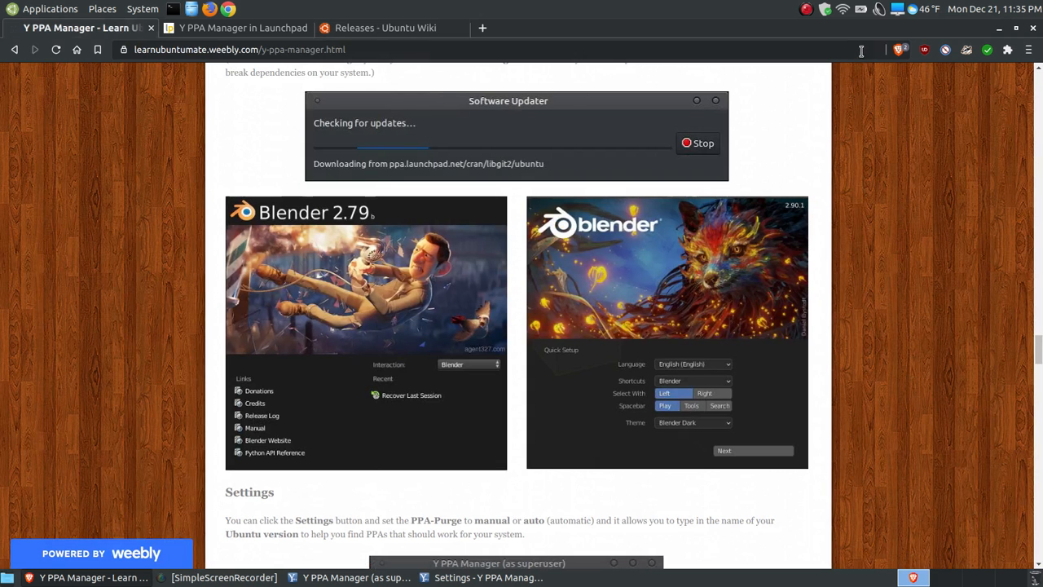
left_click(999, 27)
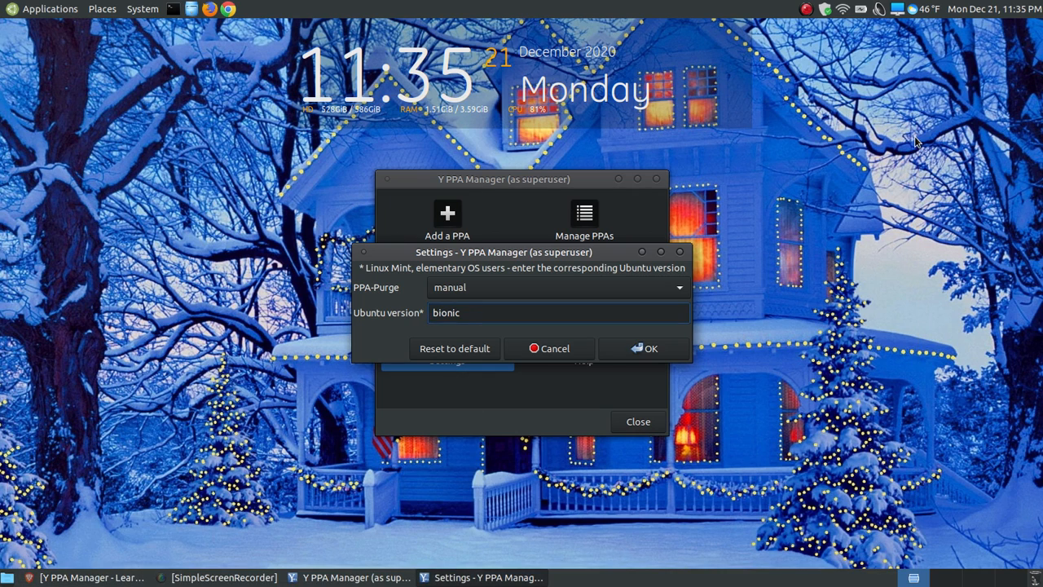
left_click_drag(473, 311, 421, 314)
left_click(542, 348)
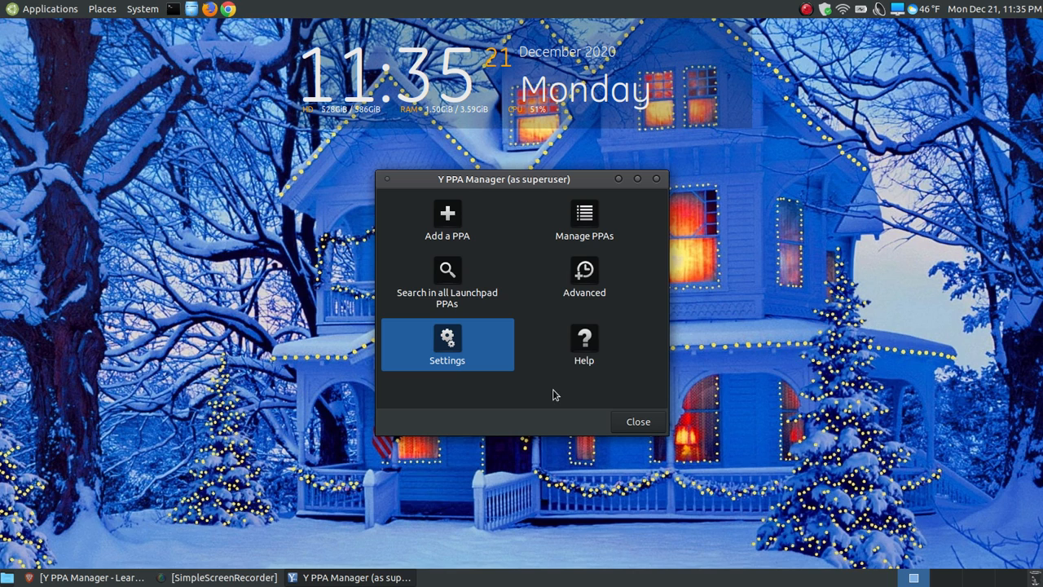
Open the list of managed PPAs and inspect the obsproject/obs-studio and alexlarsson/flatpak entries
left_click(585, 220)
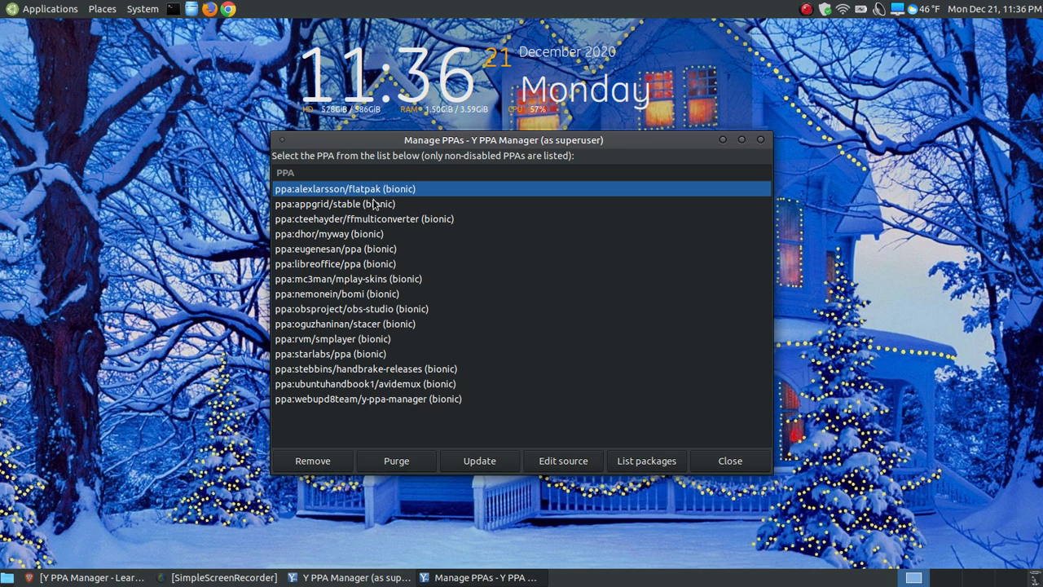
left_click(390, 312)
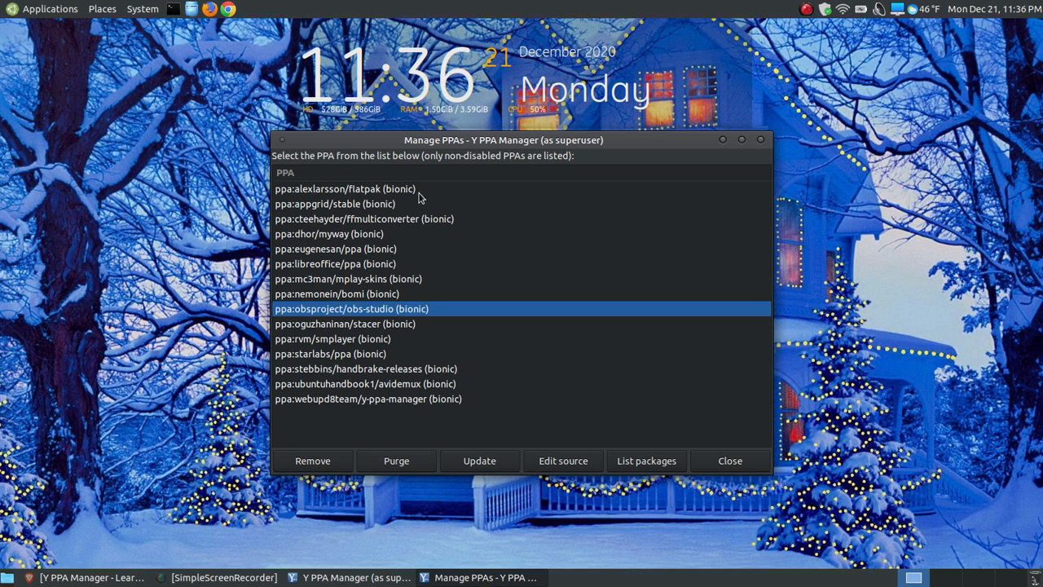
left_click(390, 193)
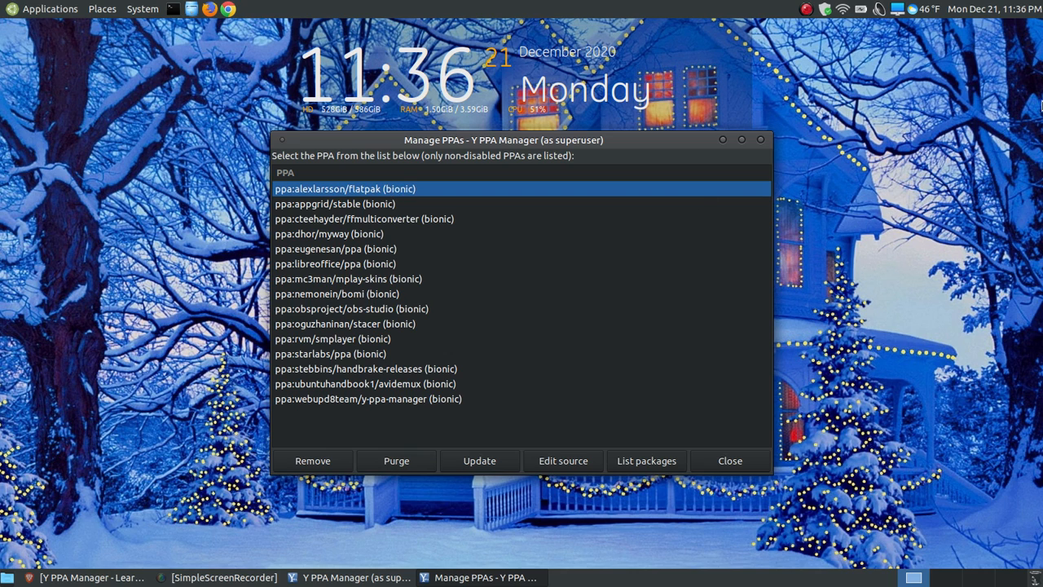
Open the source file of ppa:obsproject/obs-studio, inspect its commented deb-src line, and close the file and the PPA list
left_click(386, 312)
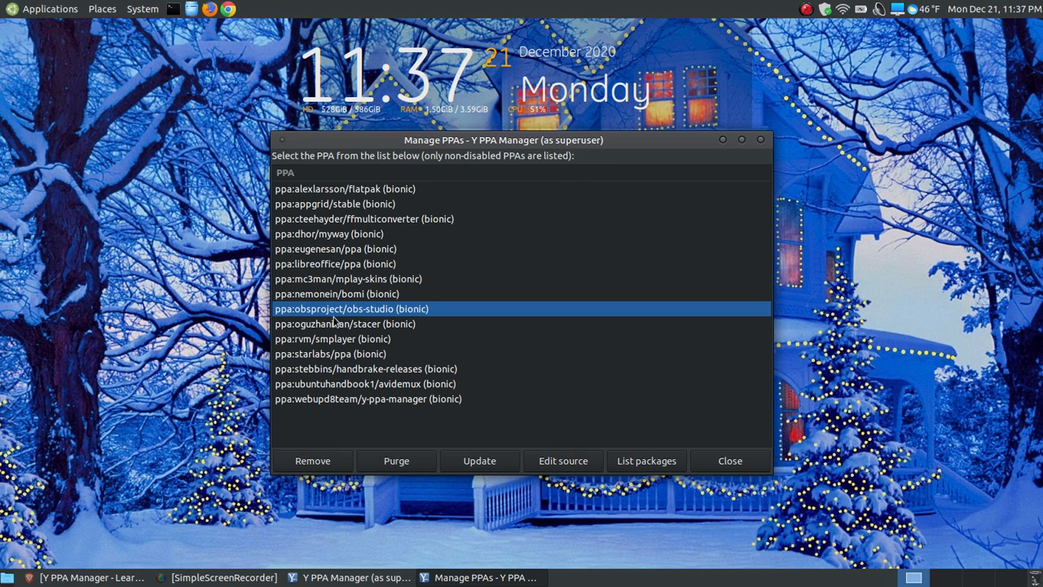
left_click(553, 461)
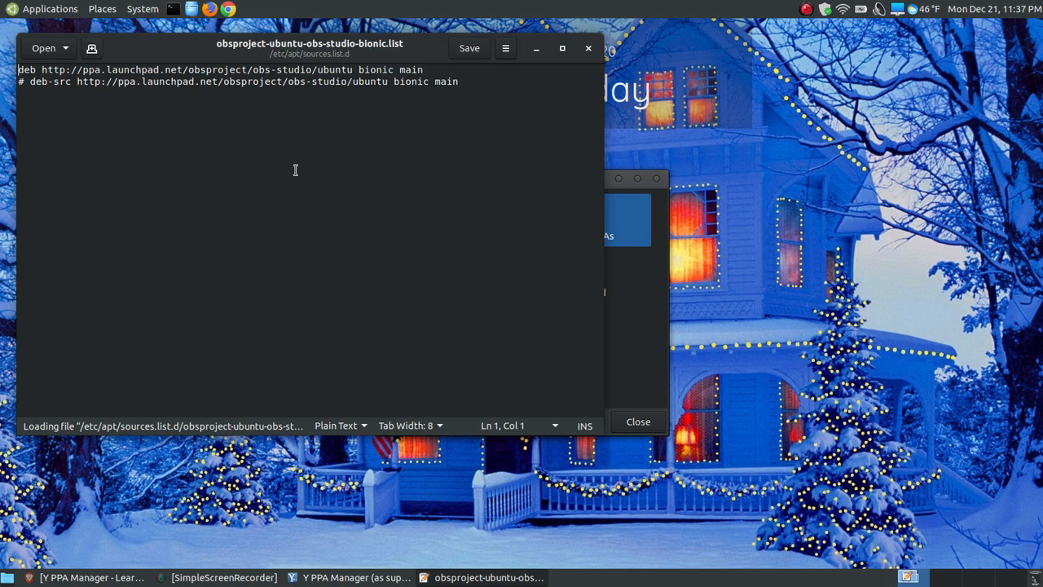
left_click_drag(259, 42, 377, 85)
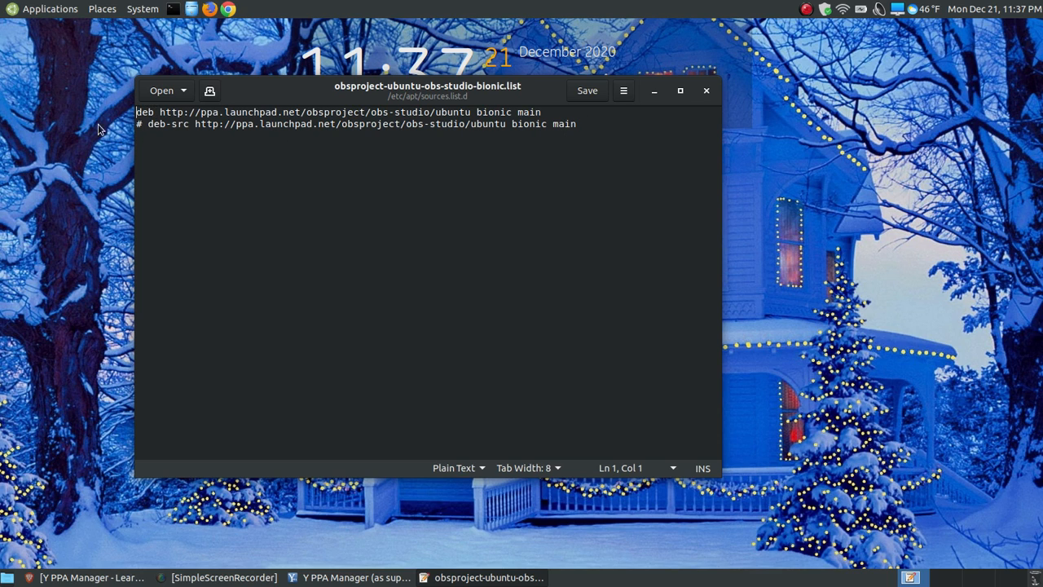
left_click_drag(133, 124, 149, 124)
left_click(706, 90)
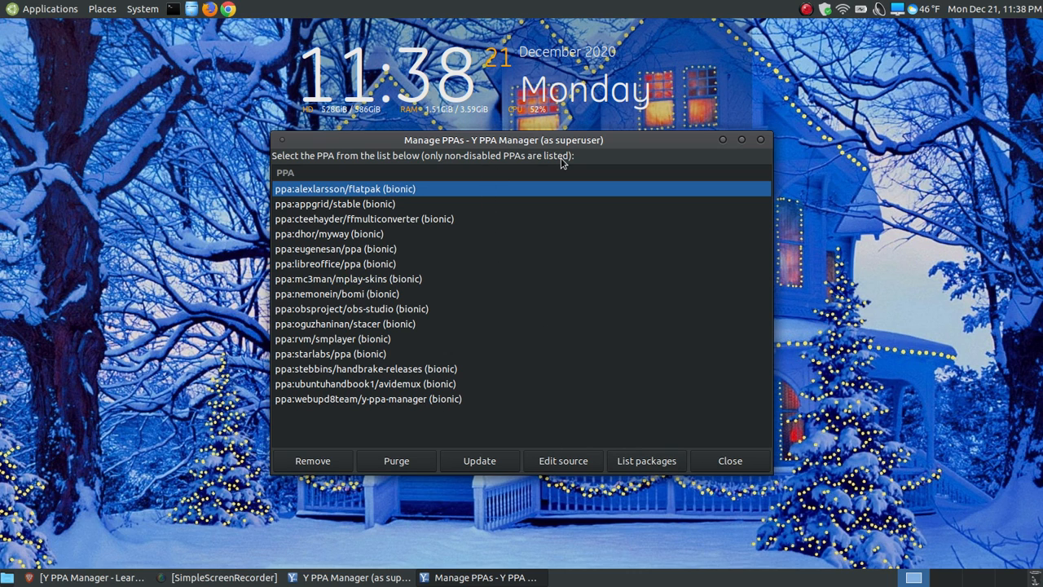
left_click(735, 464)
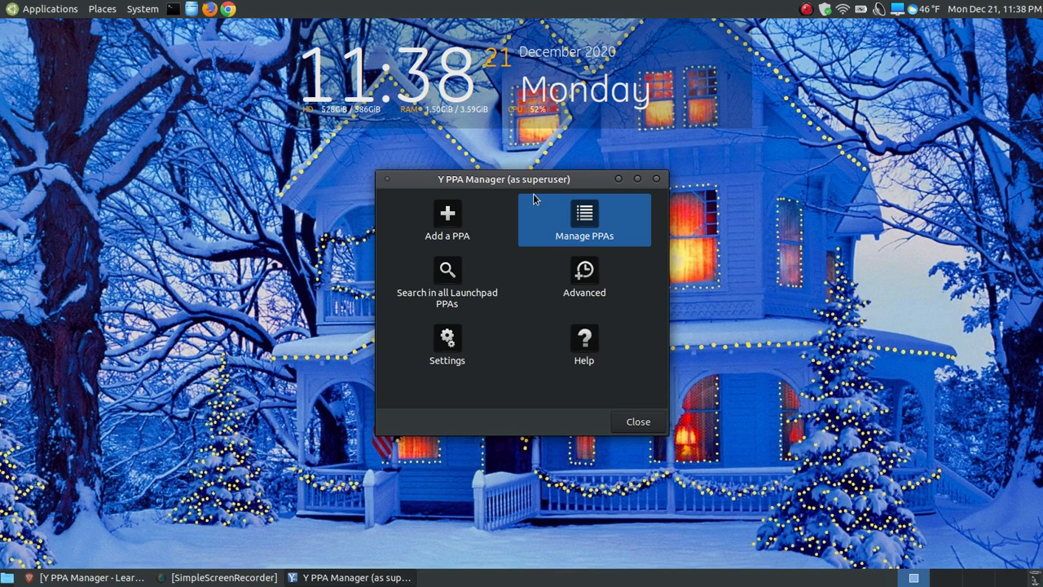
Open the Advanced options and go through duplicate PPA removal, missing GPG key import, GPG BADSIG fixing and repository backup
left_click(583, 277)
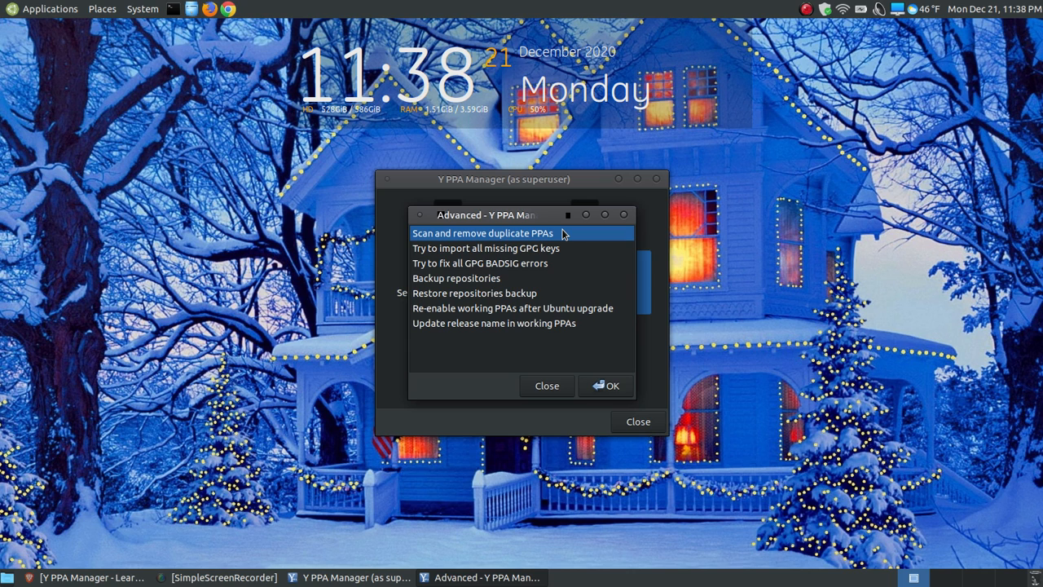
left_click(603, 386)
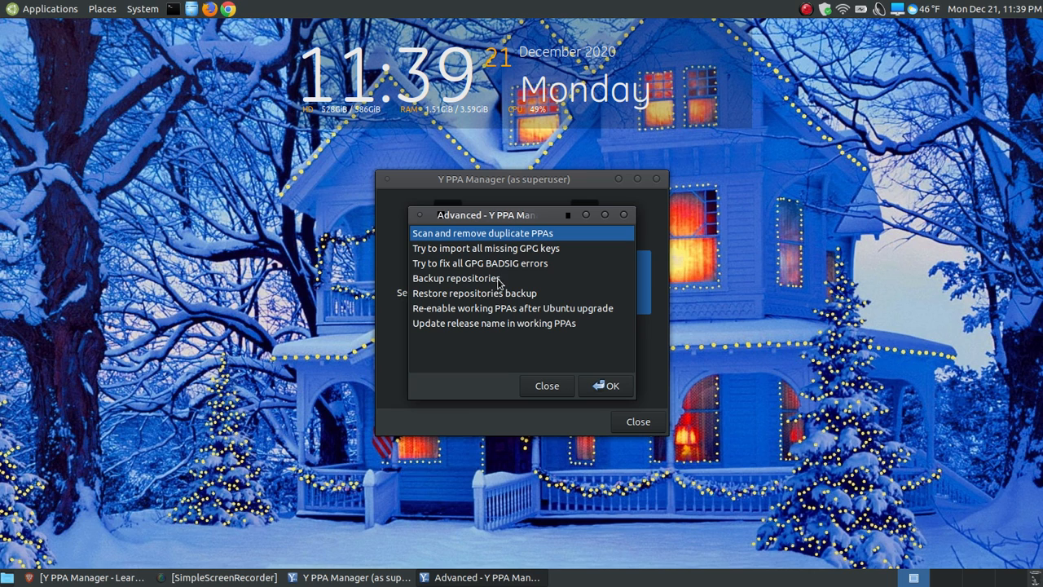
left_click(461, 249)
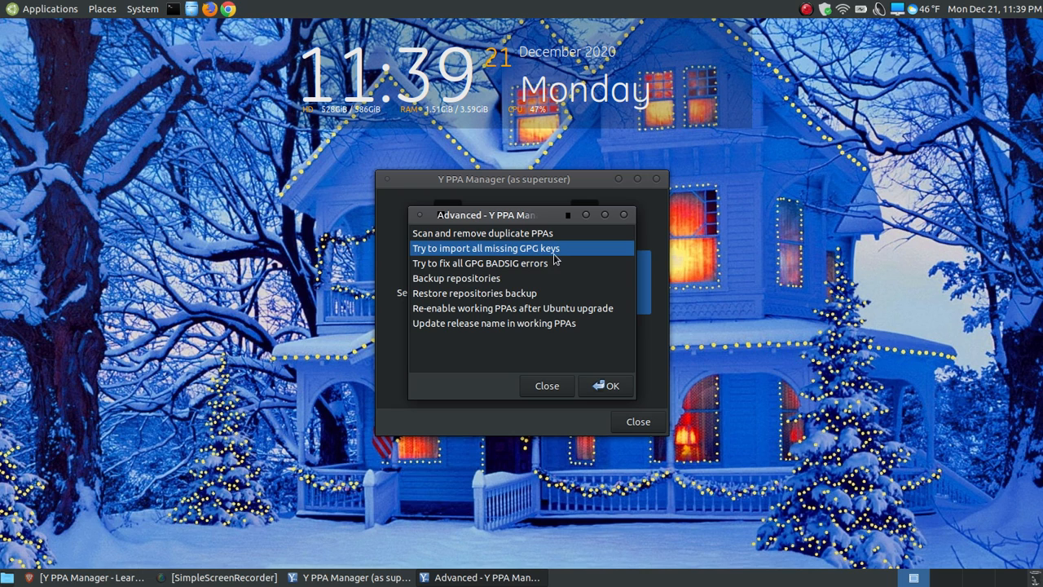
left_click(511, 268)
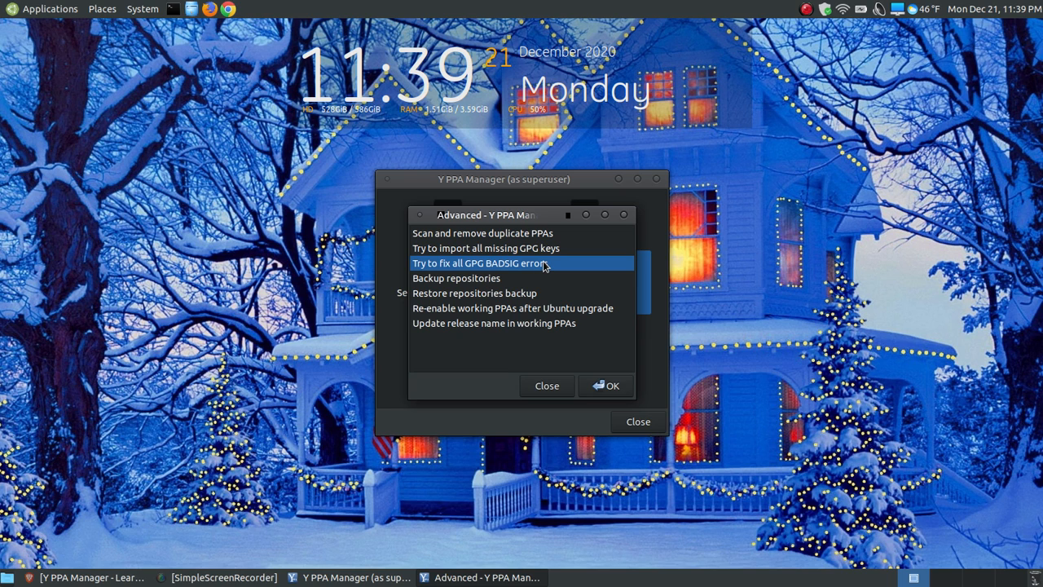
left_click(476, 281)
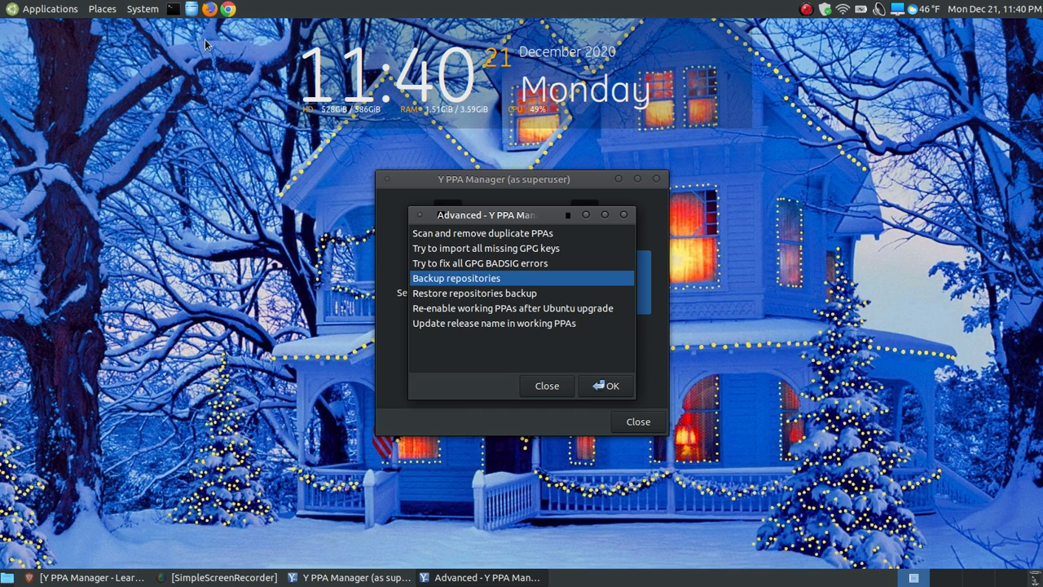
left_click(136, 11)
mouse_move(182, 47)
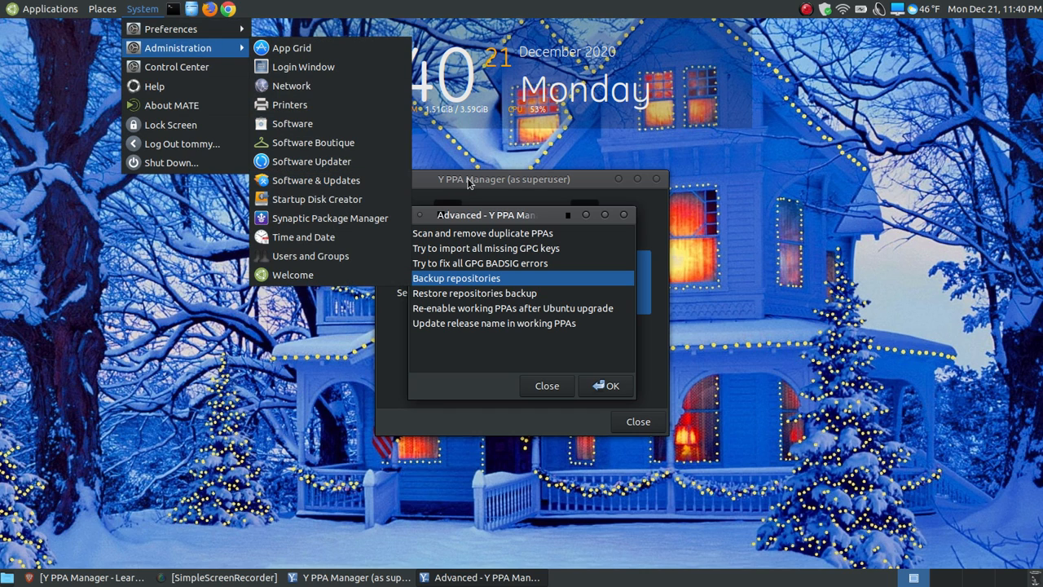
left_click(518, 217)
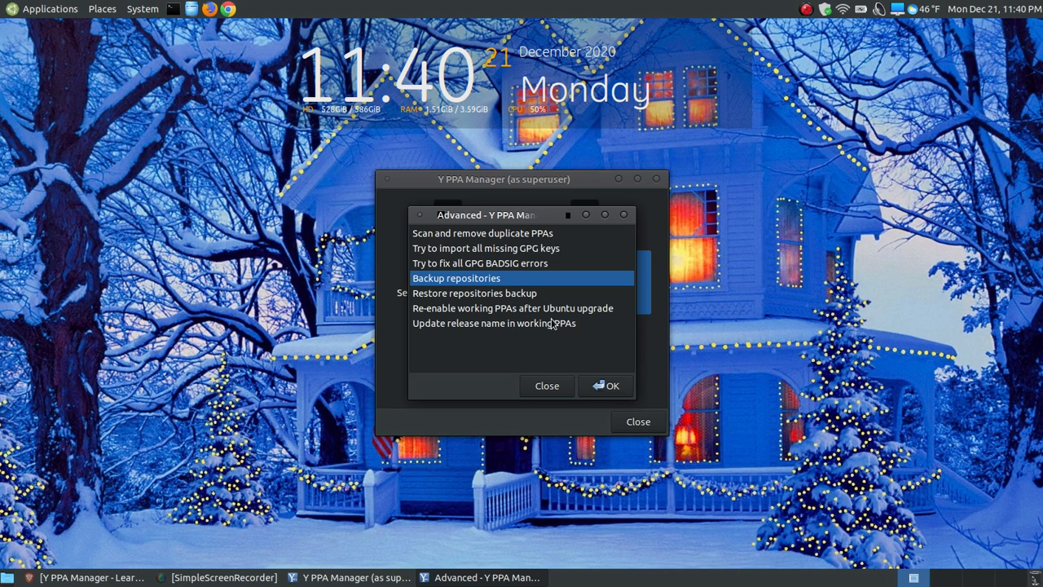
Inspect the Ubuntu version fields of Update release name in working PPAs, cancel it, and close the Advanced options
left_click(456, 326)
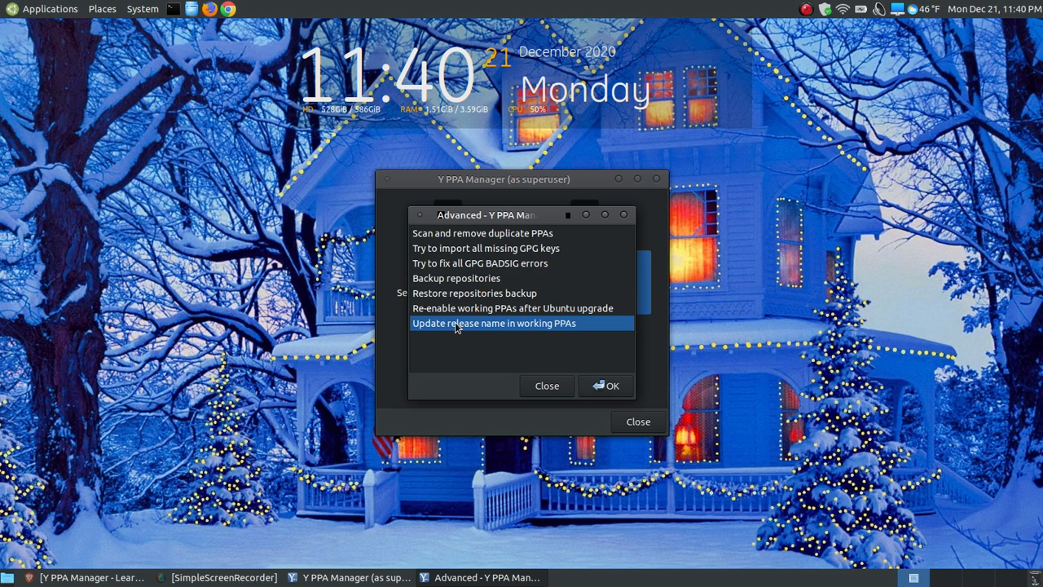
left_click(610, 386)
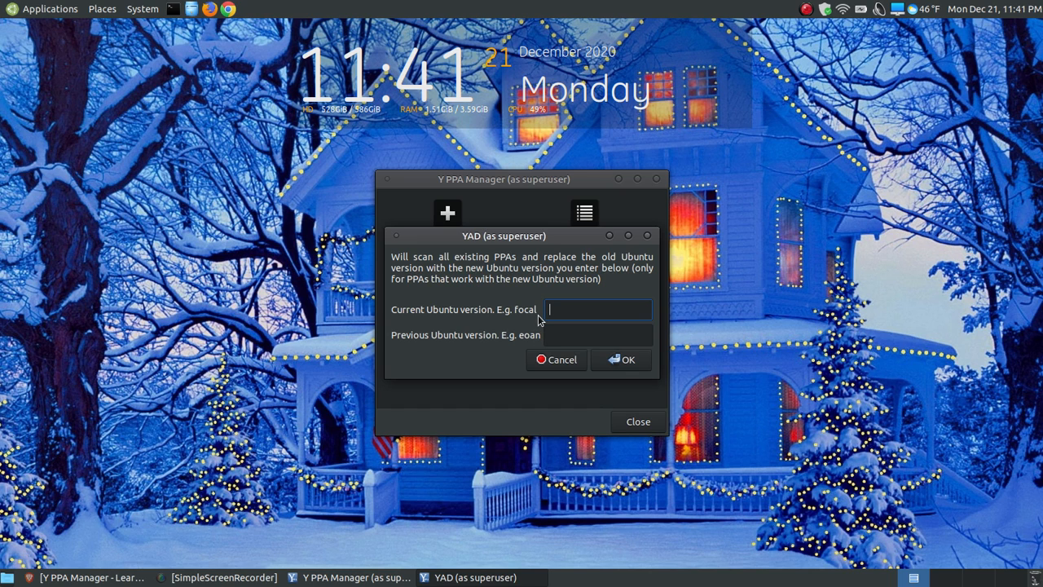
left_click_drag(522, 237, 515, 229)
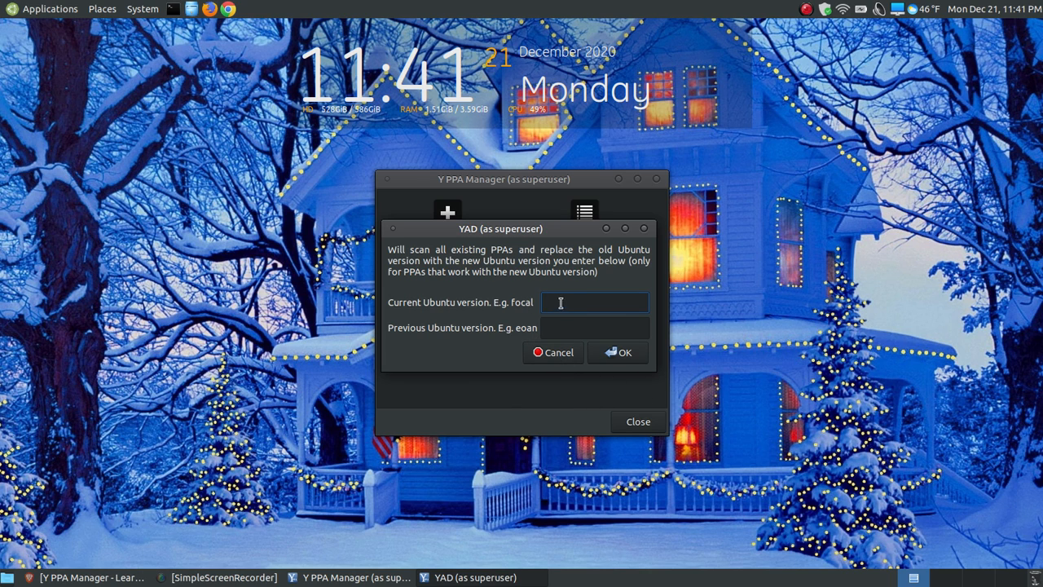
left_click(554, 361)
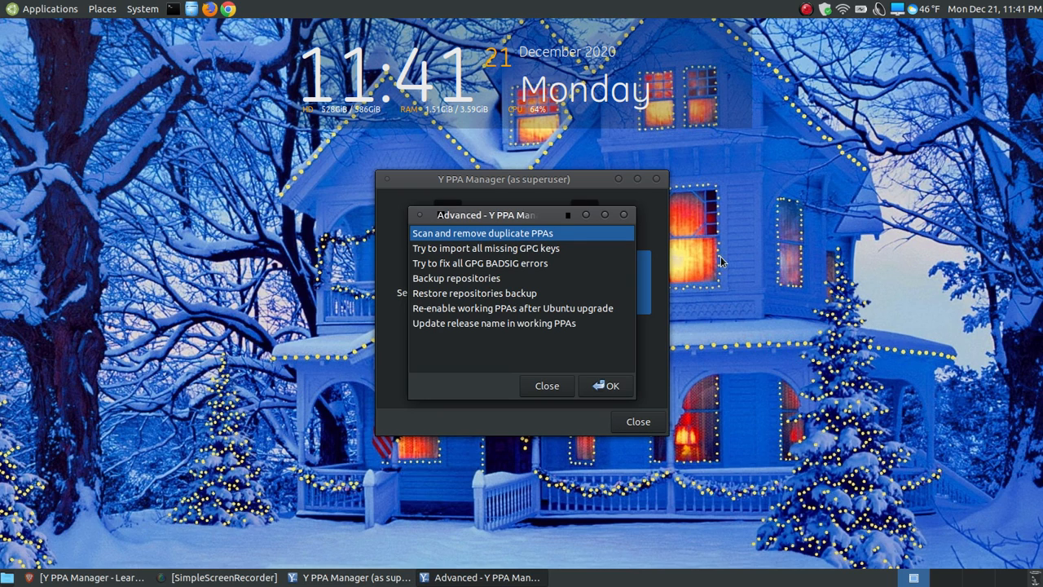
left_click(551, 386)
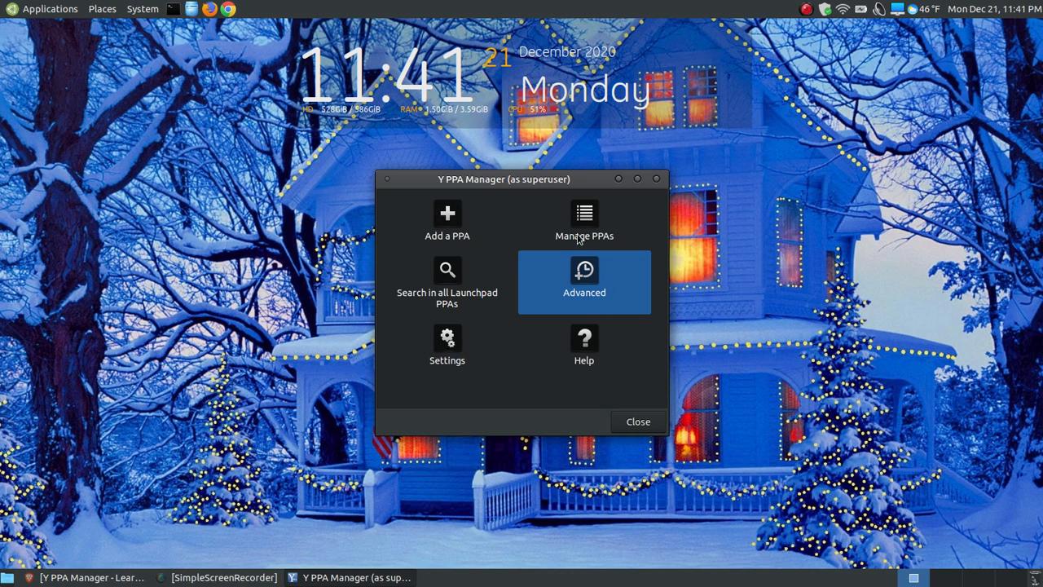
Read through the Y PPA Manager help text down to its Settings section and close it
left_click(587, 349)
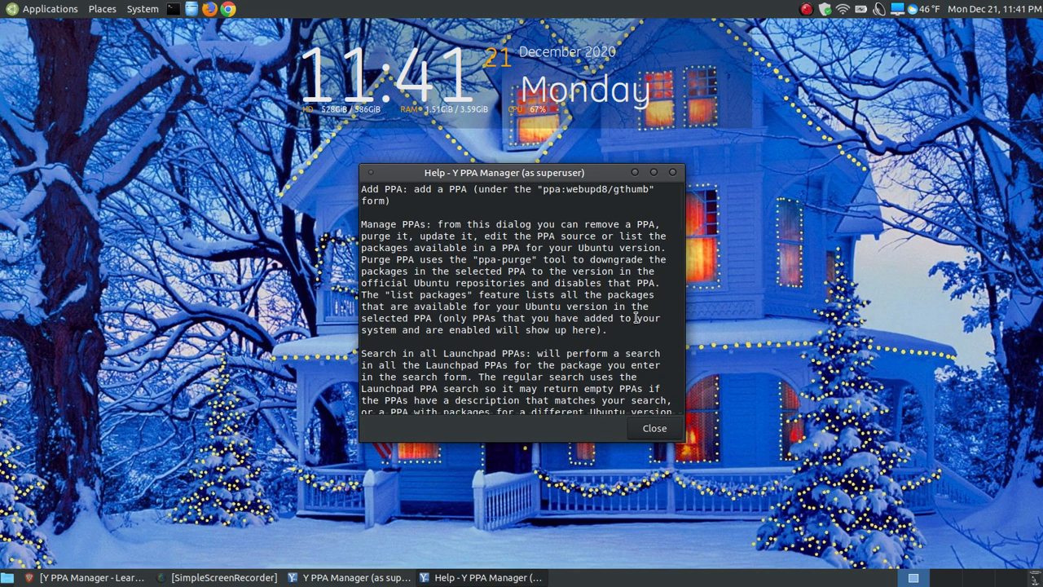
scroll(432, 281, "down", 8)
scroll(415, 304, "down", 10)
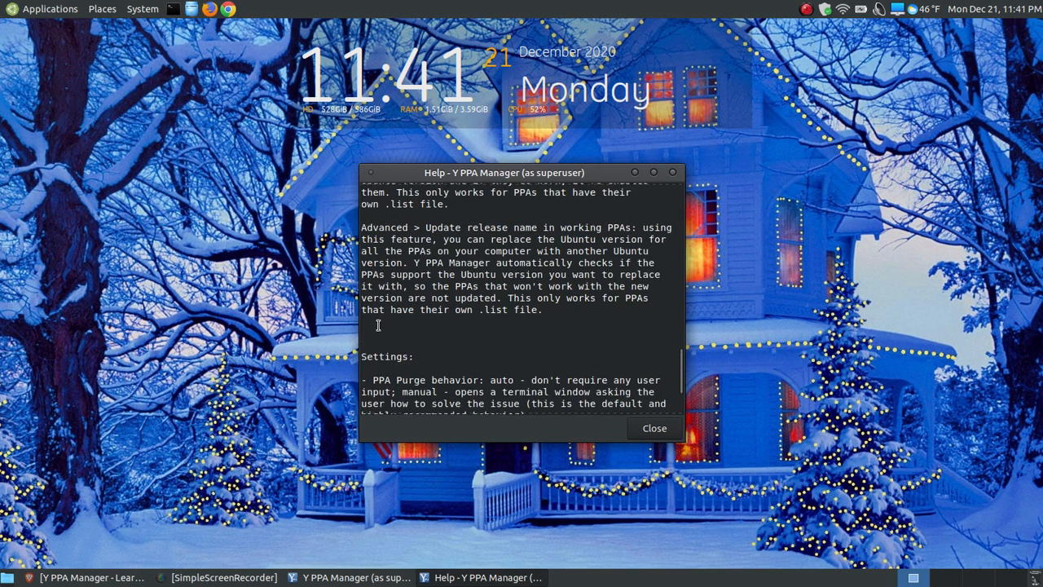
scroll(379, 342, "down", 1)
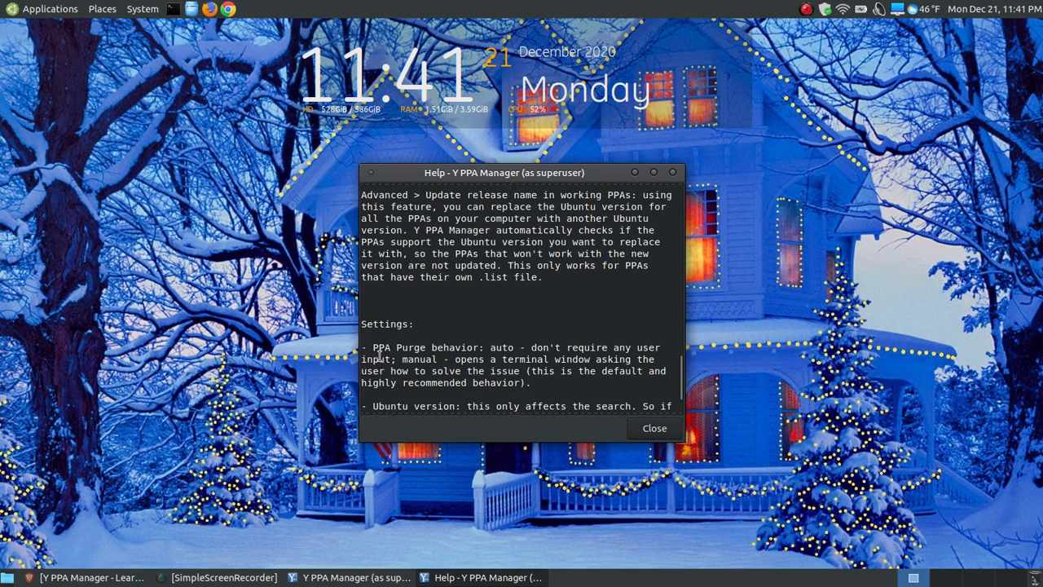
left_click(673, 173)
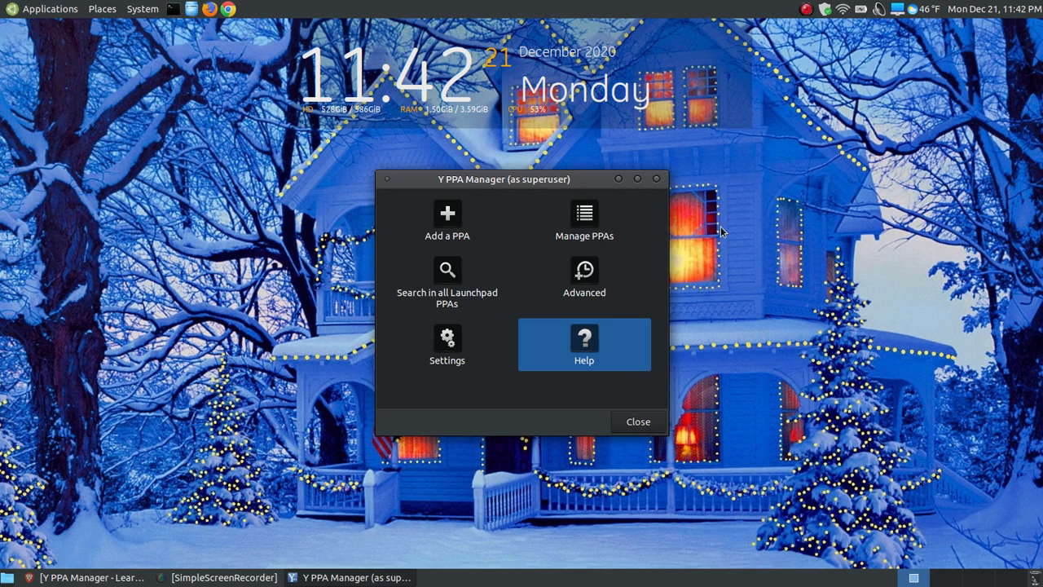
Switch to the web browser, open the Y PPA Manager link at the end of the article, and close the older Launchpad page
left_click(104, 576)
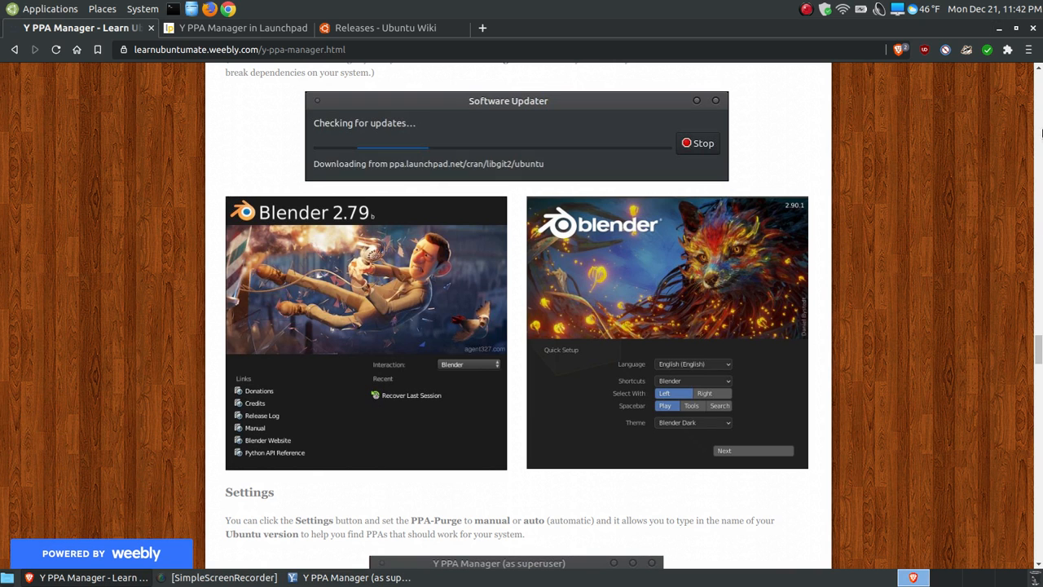
scroll(1002, 236, "down", 3)
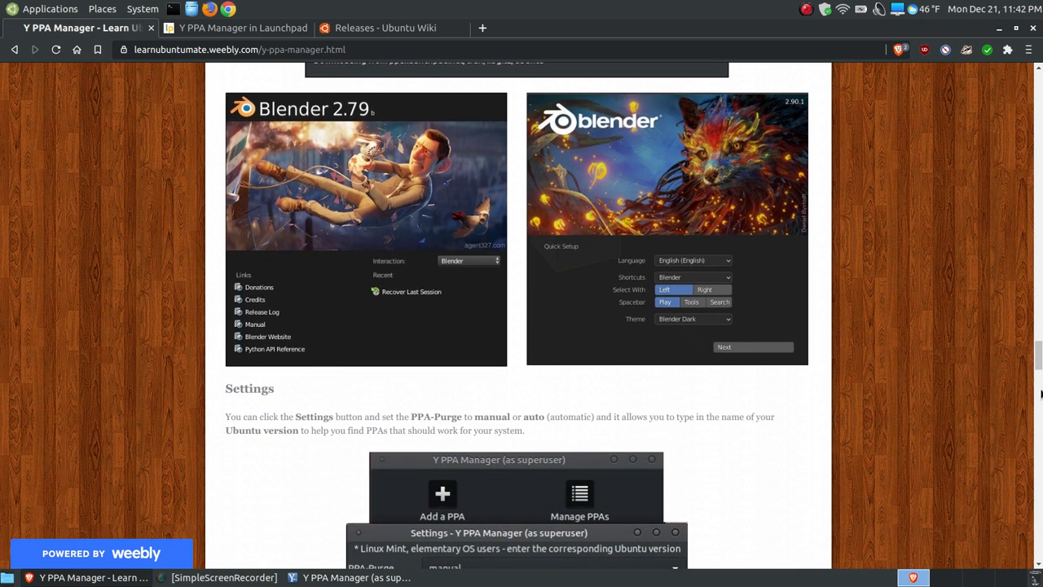
left_click_drag(1038, 352, 1038, 539)
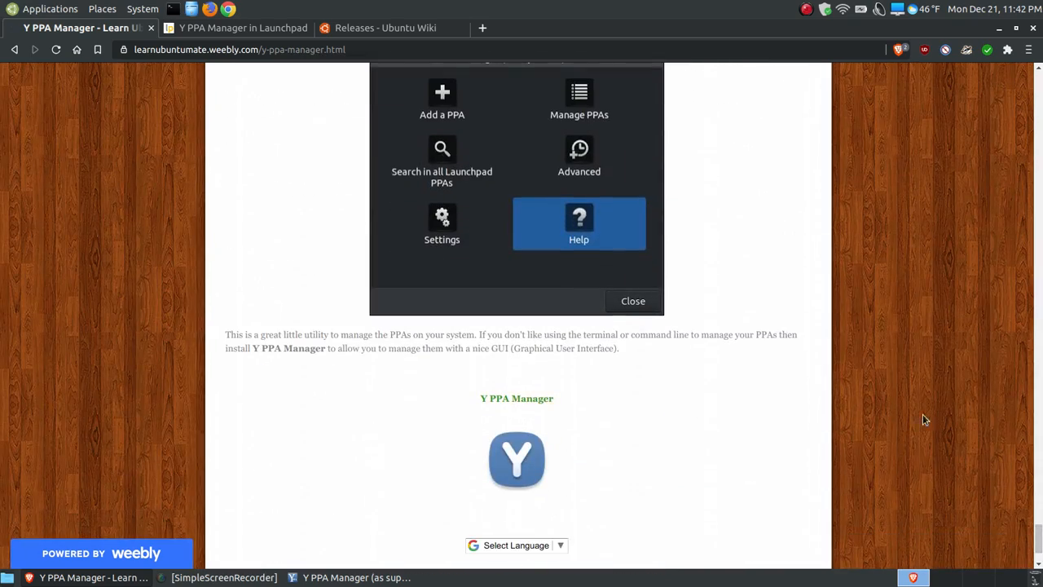
scroll(921, 424, "down", 3)
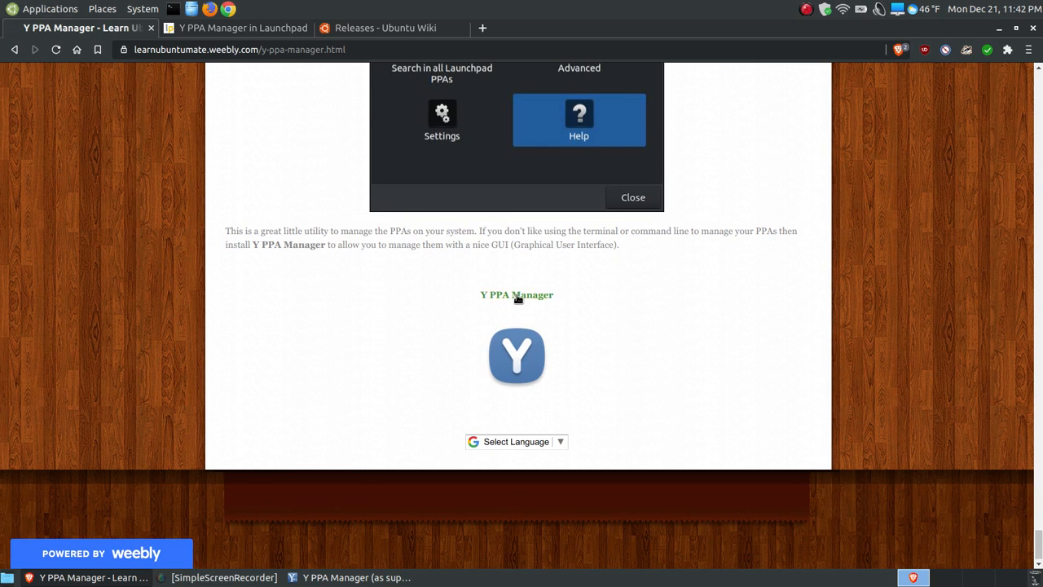
left_click(517, 296)
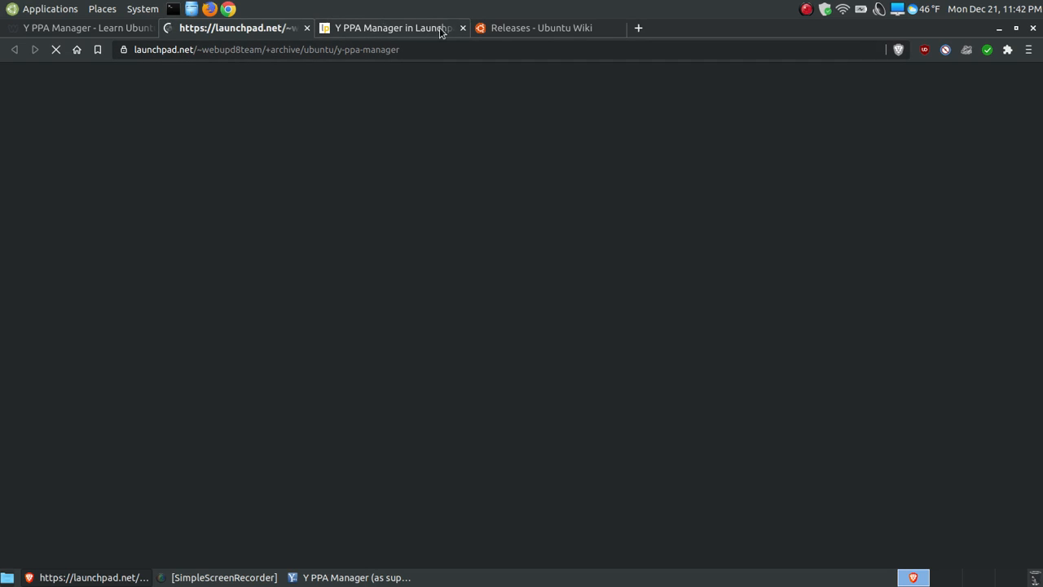
left_click(463, 28)
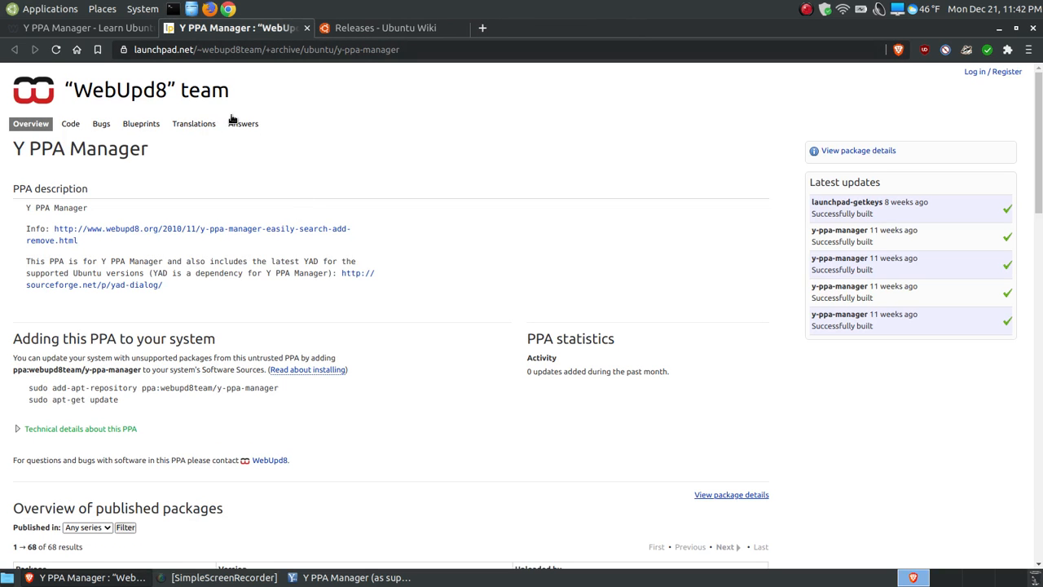
Look through the WebUpd8 team's Y PPA Manager page, including its published packages and installation commands, and close it
scroll(340, 335, "down", 4)
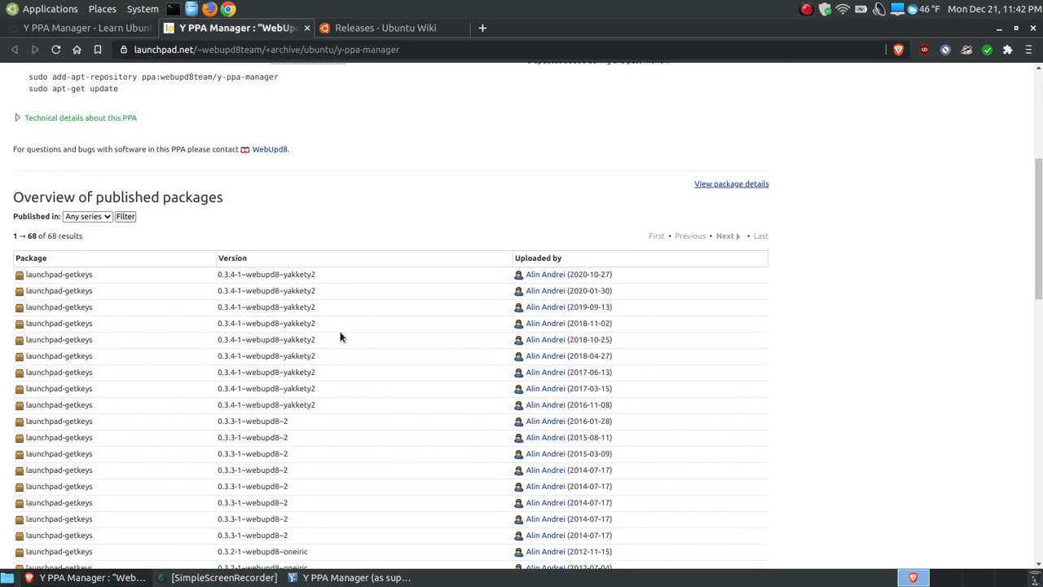
scroll(311, 298, "up", 2)
scroll(310, 297, "up", 1)
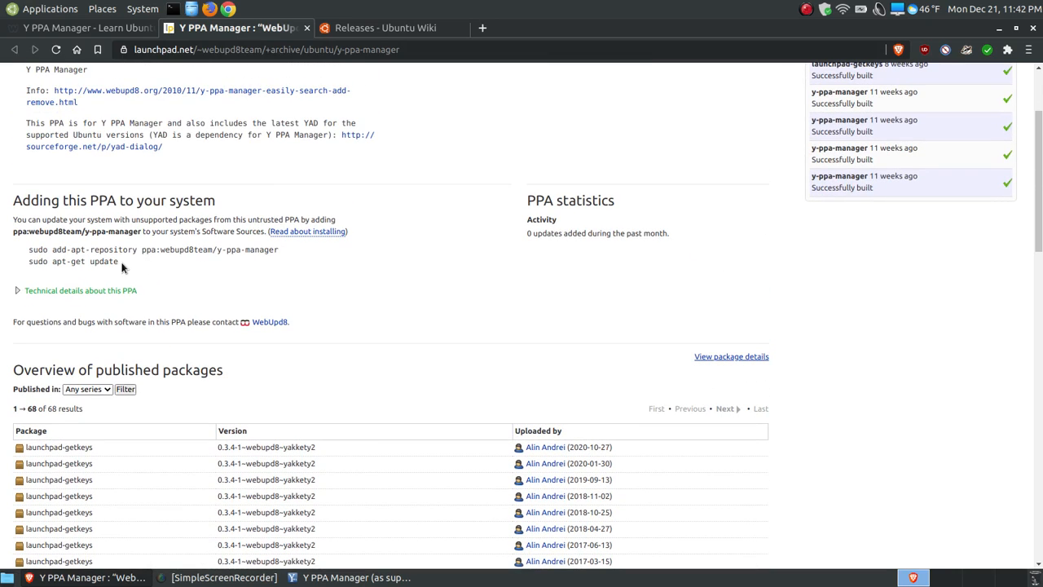
scroll(309, 134, "up", 2)
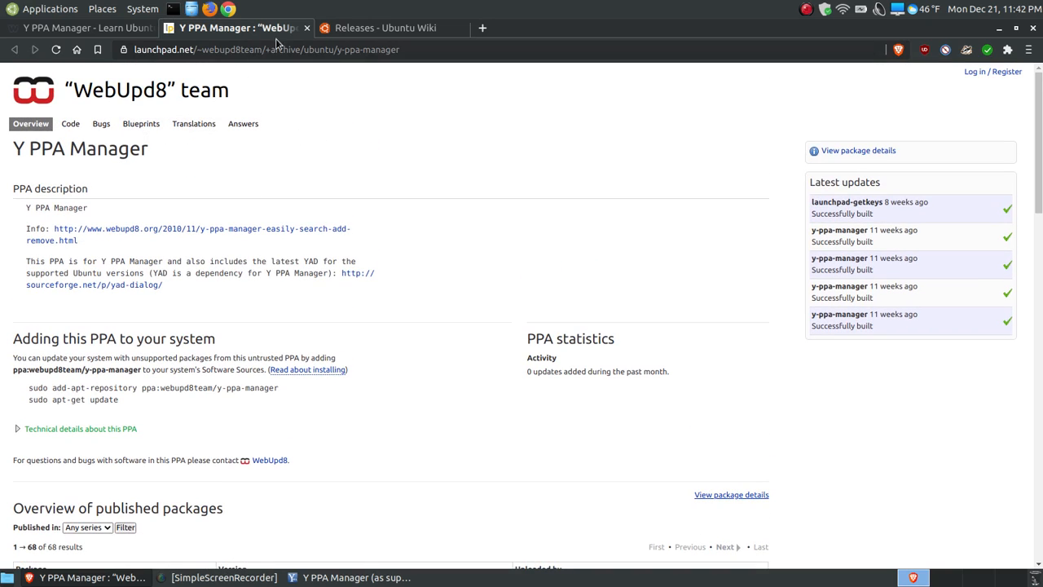
left_click(306, 28)
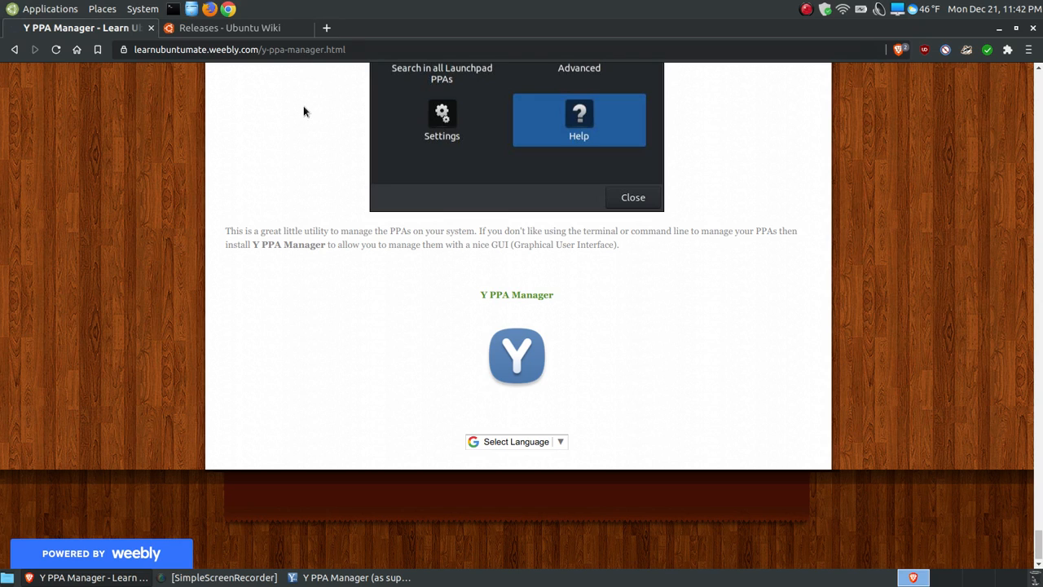